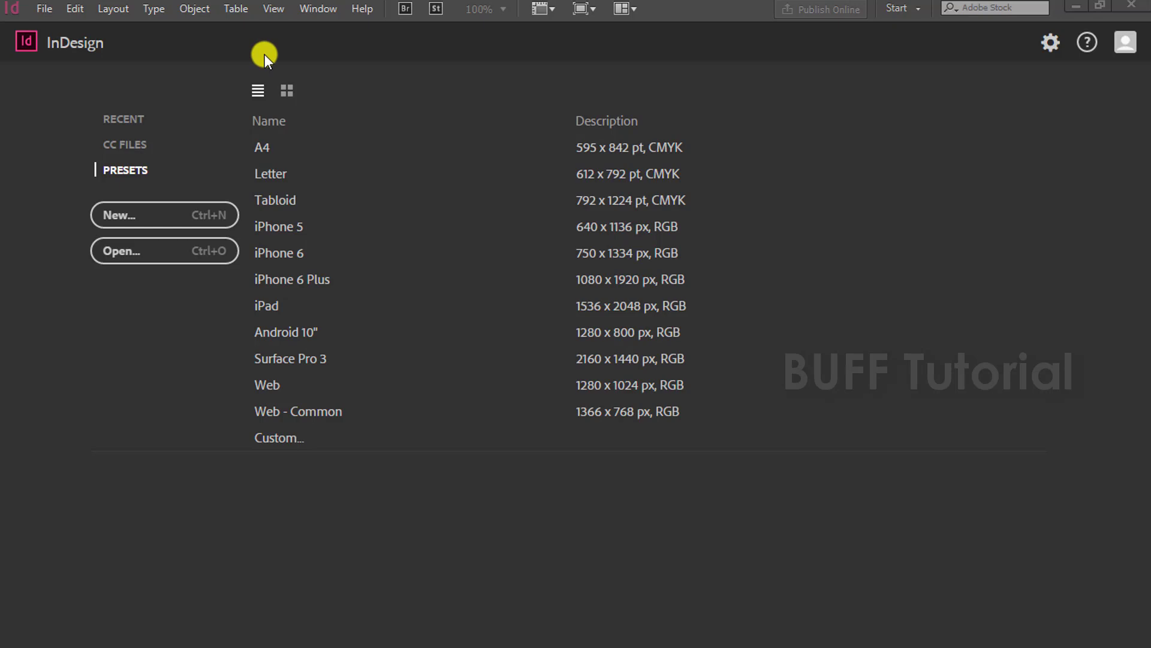
Look through the recent files and CC files, and return to the document presets.
left_click(133, 120)
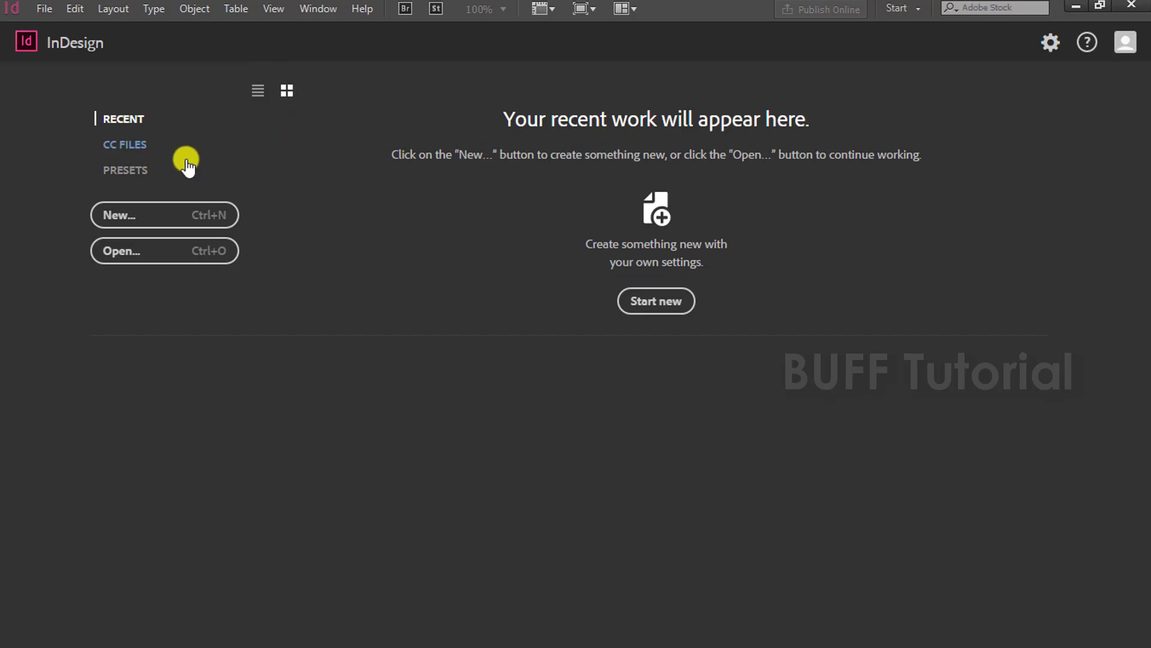
left_click(142, 146)
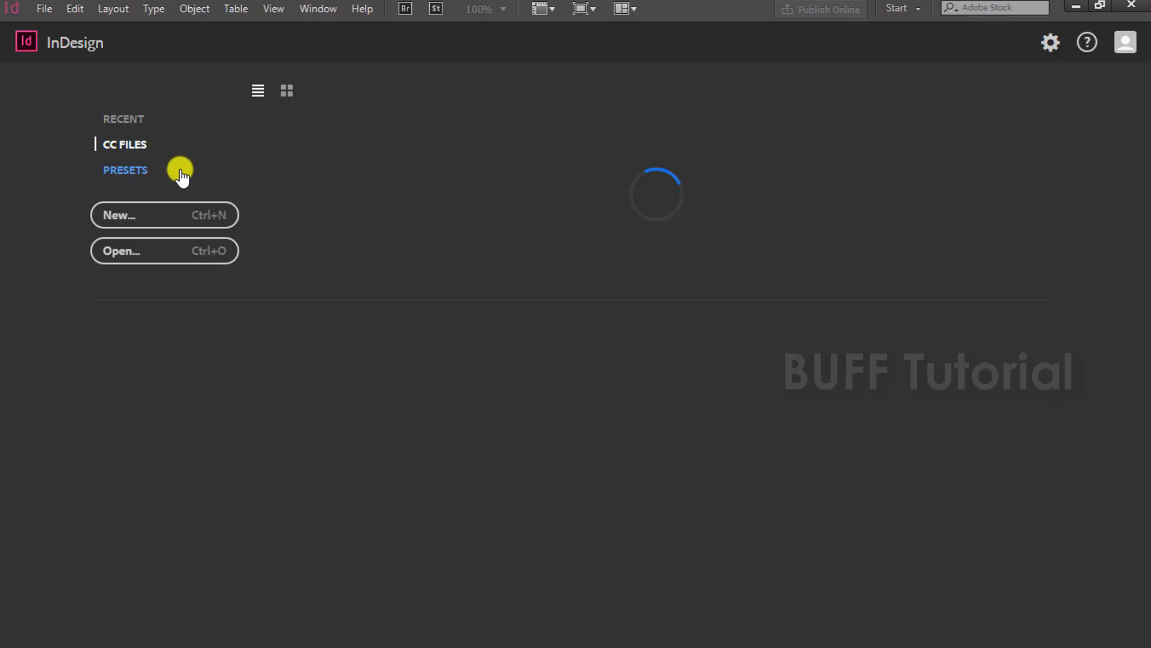
left_click(137, 172)
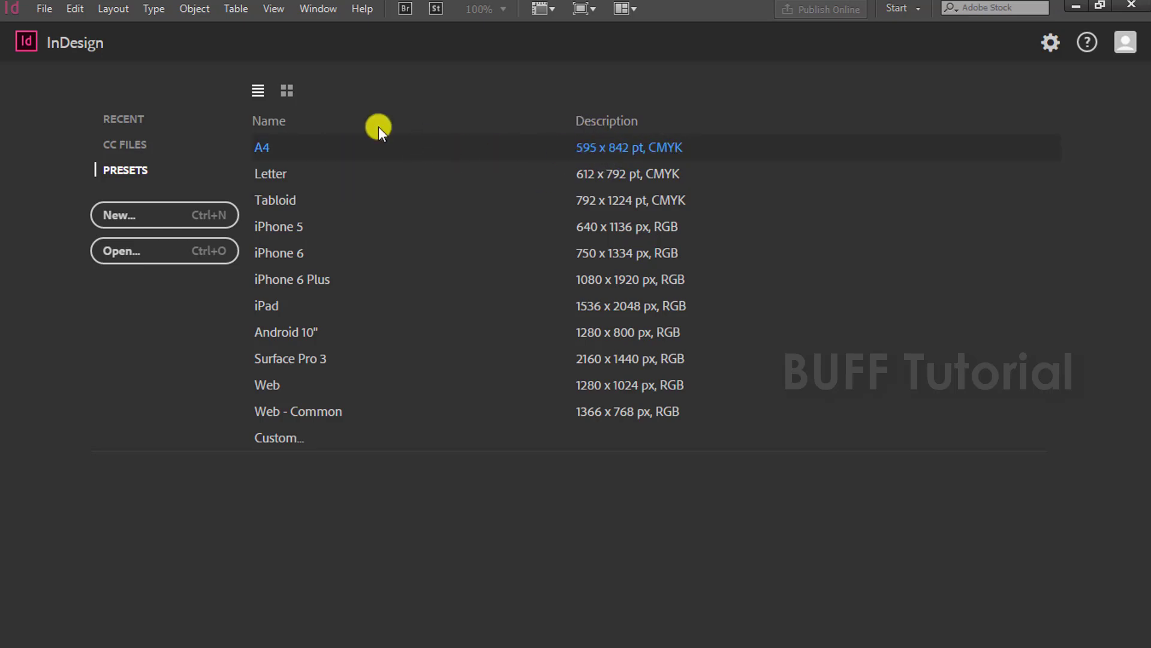
Show the document presets as thumbnails and examine the available print, mobile, web and custom formats.
left_click(289, 96)
left_click(635, 234)
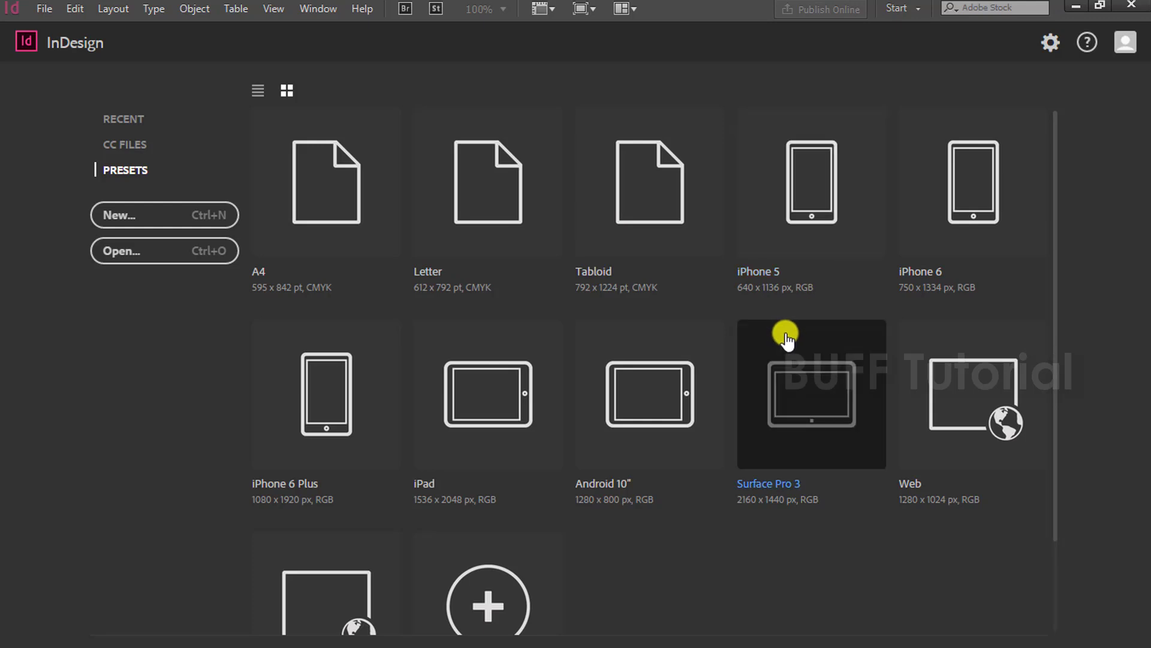
scroll(785, 333, "down", 2)
scroll(780, 339, "up", 2)
scroll(770, 442, "down", 2)
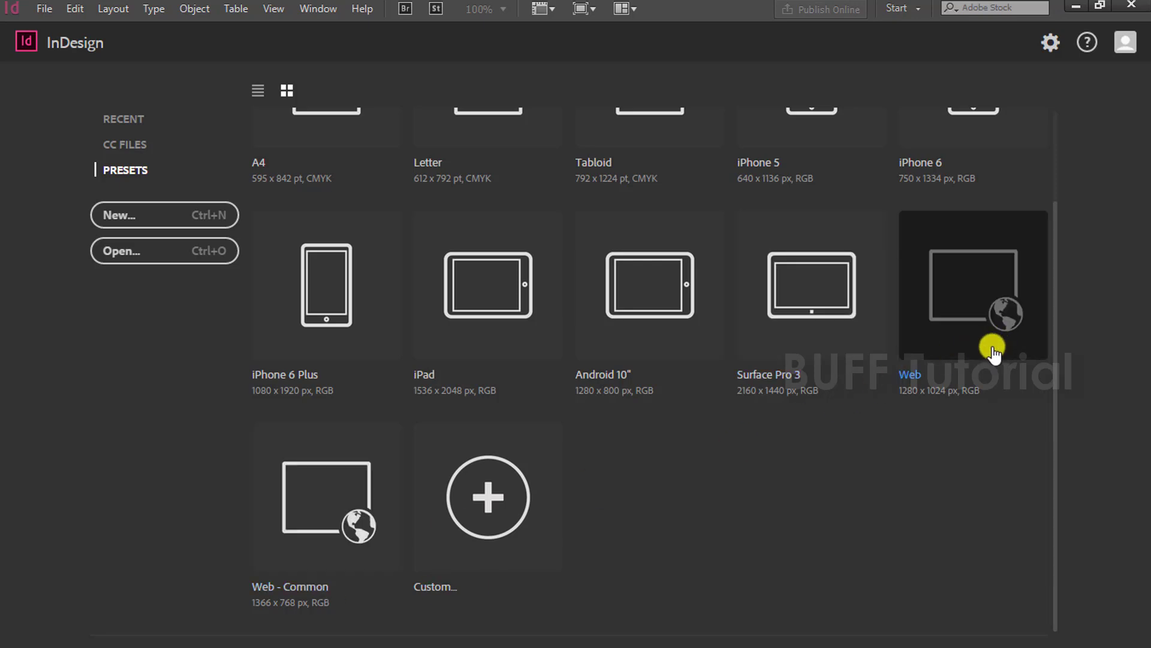
scroll(846, 321, "up", 2)
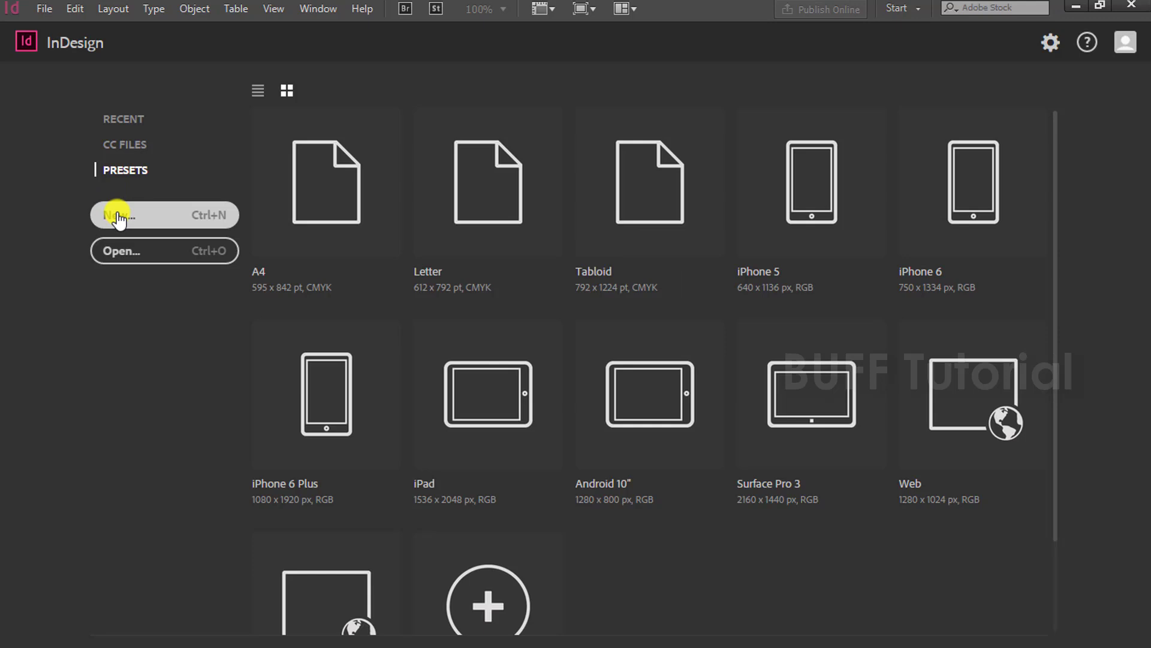
scroll(600, 390, "down", 2)
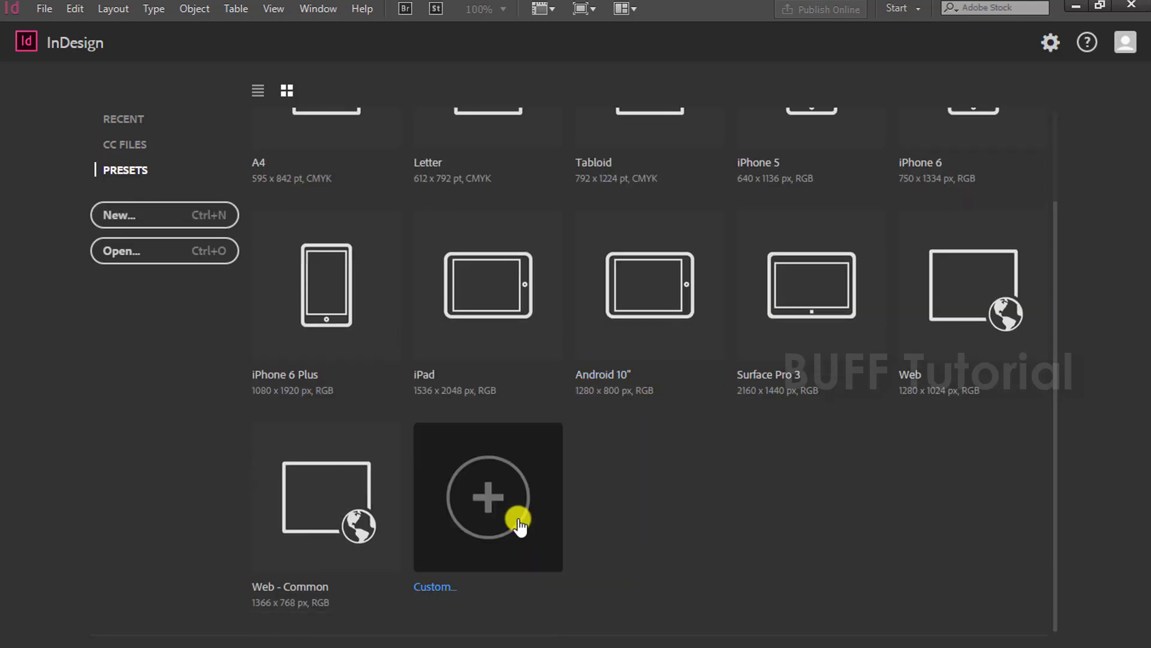
left_click(186, 224)
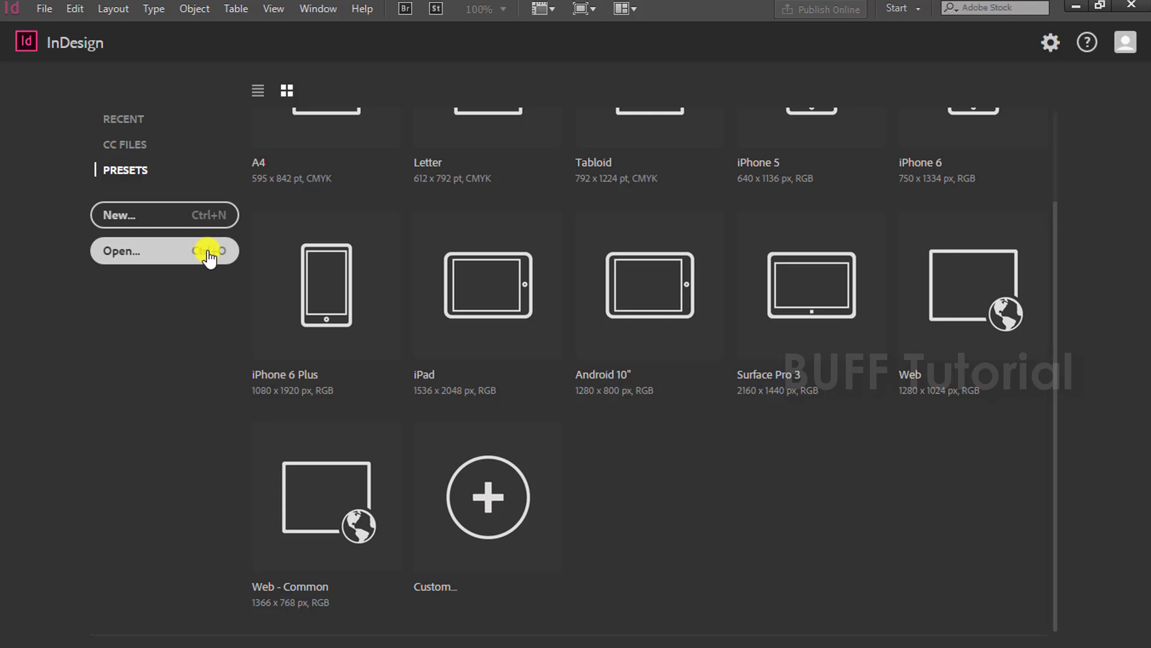
scroll(848, 455, "up", 2)
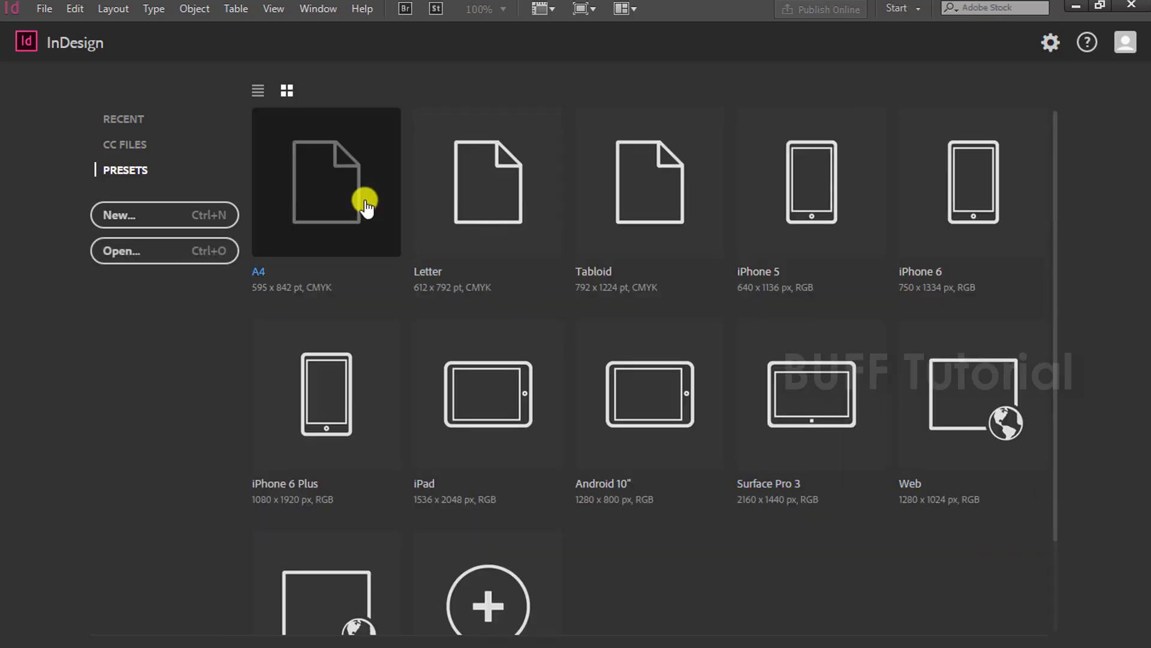
Create a document from the A4 preset and close it again.
left_click(334, 206)
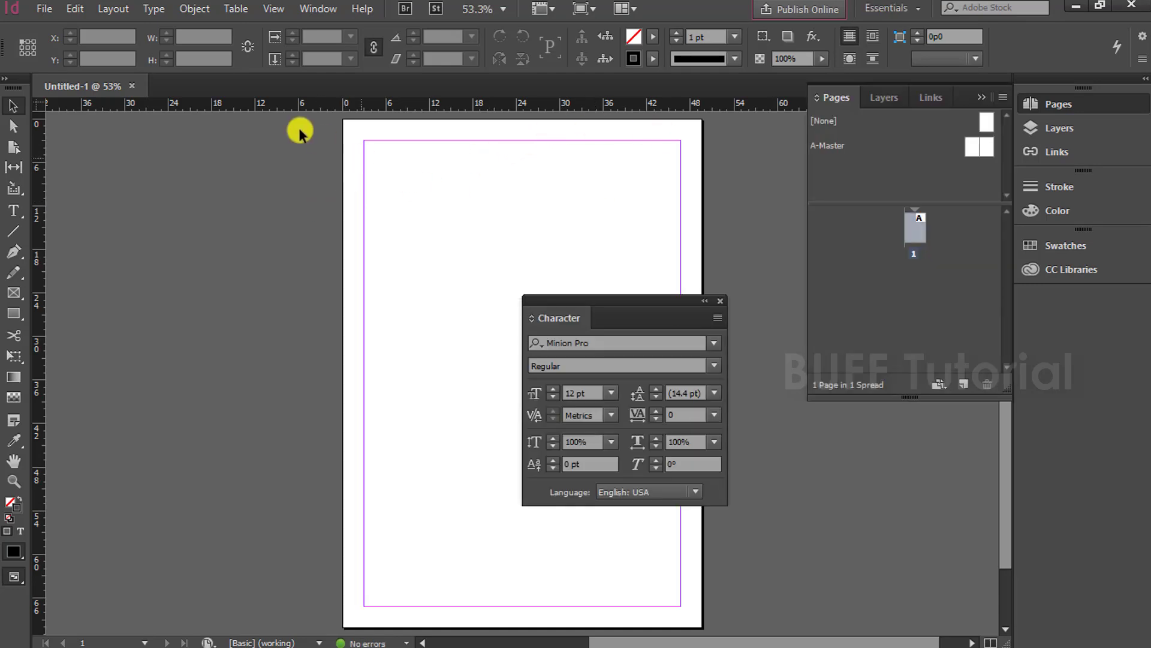
left_click(133, 86)
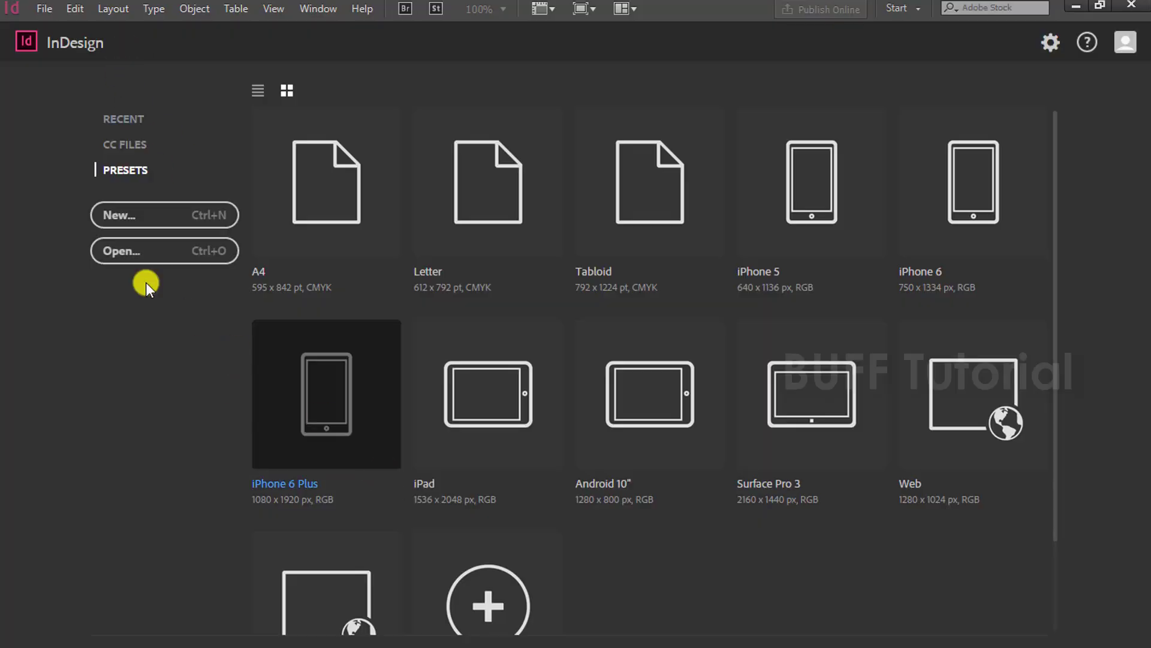
Start a new document and review its intent, page numbering, page size and width options.
left_click(113, 222)
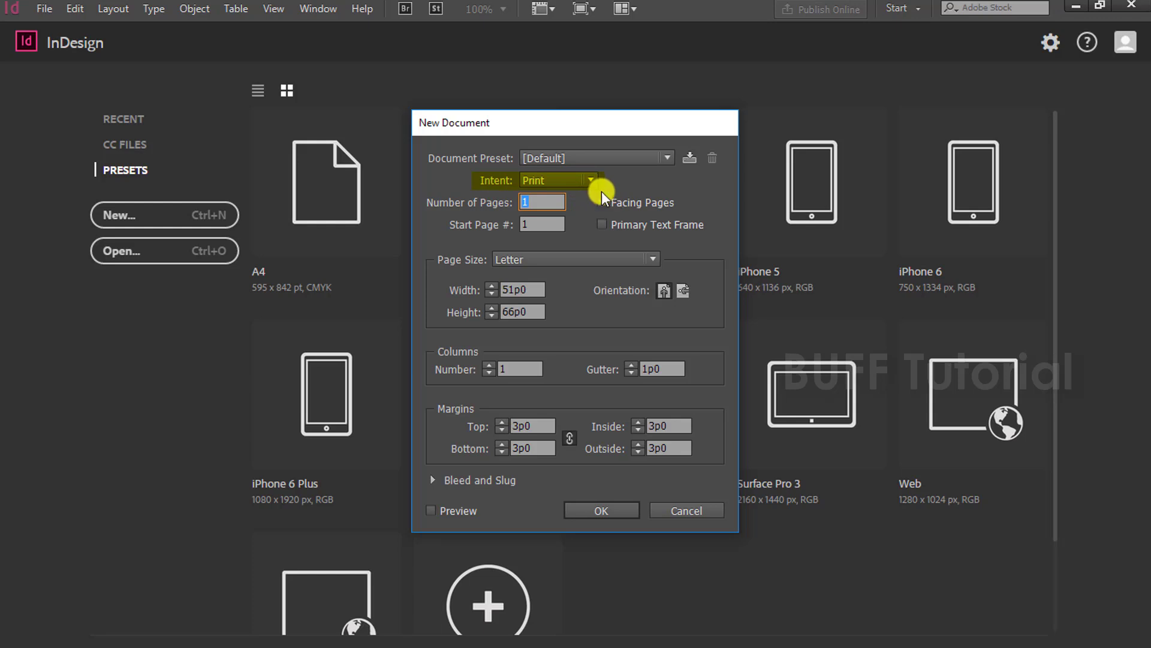
left_click(585, 180)
left_click(586, 180)
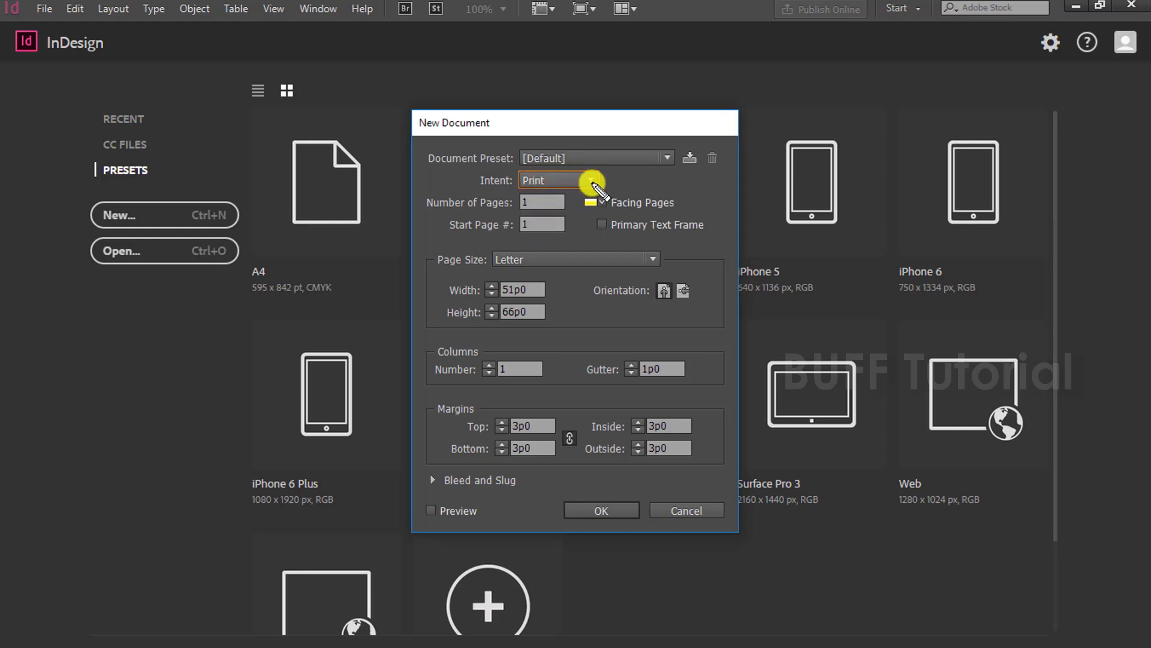
left_click(592, 181)
left_click(592, 180)
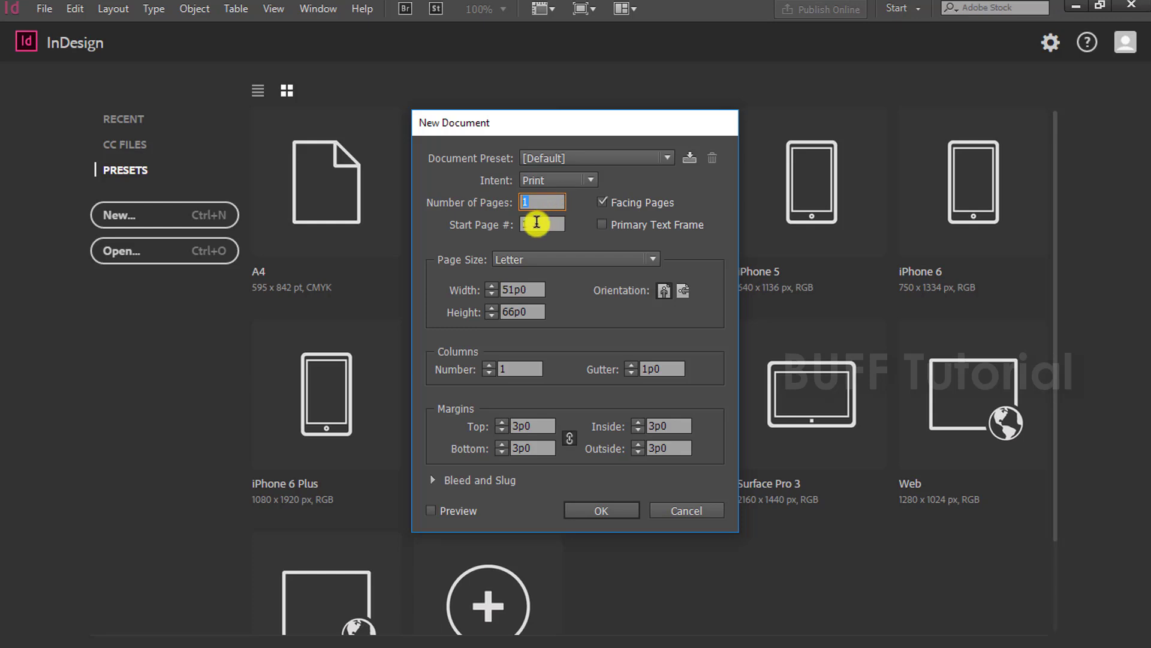
key("Tab")
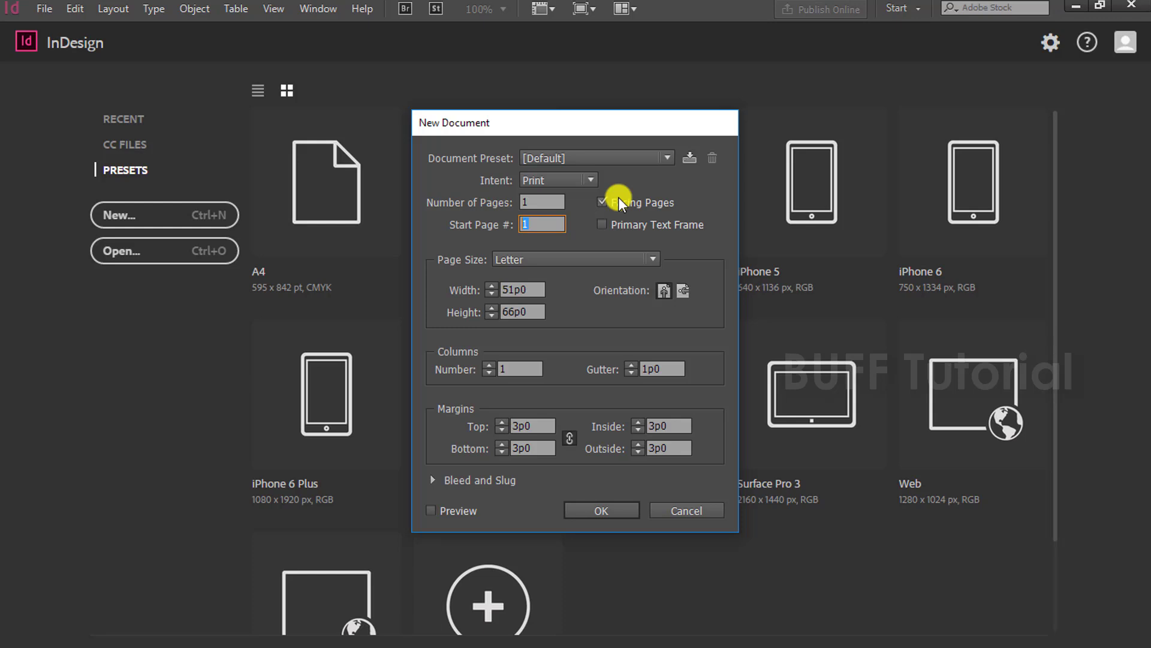
left_click(581, 258)
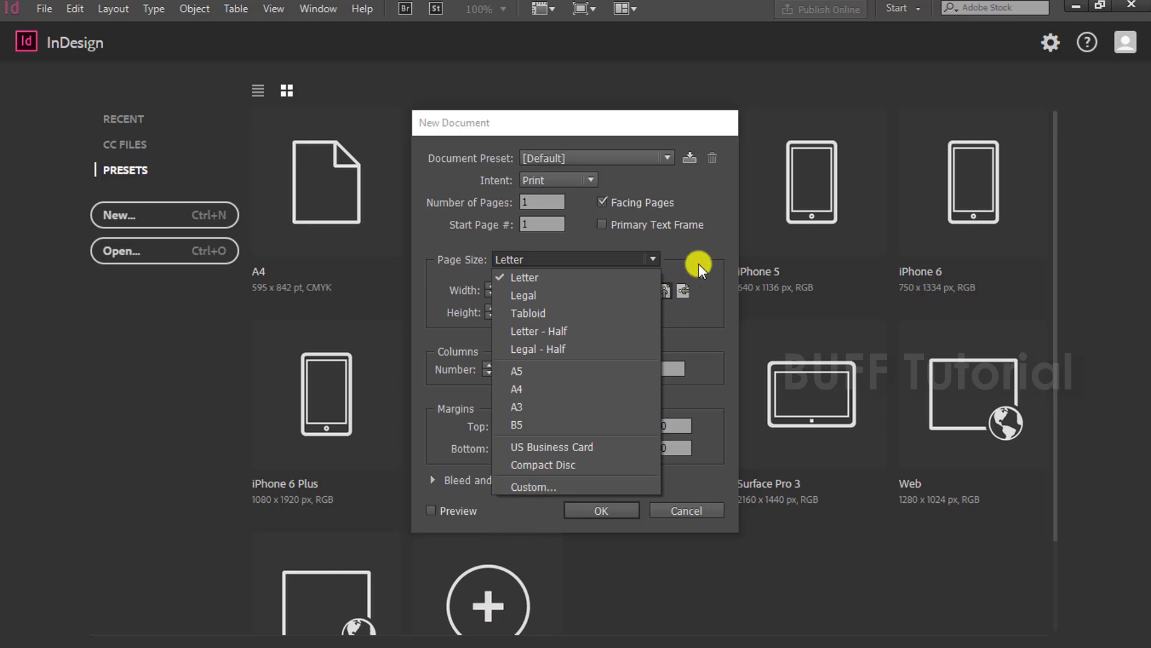
left_click(679, 290)
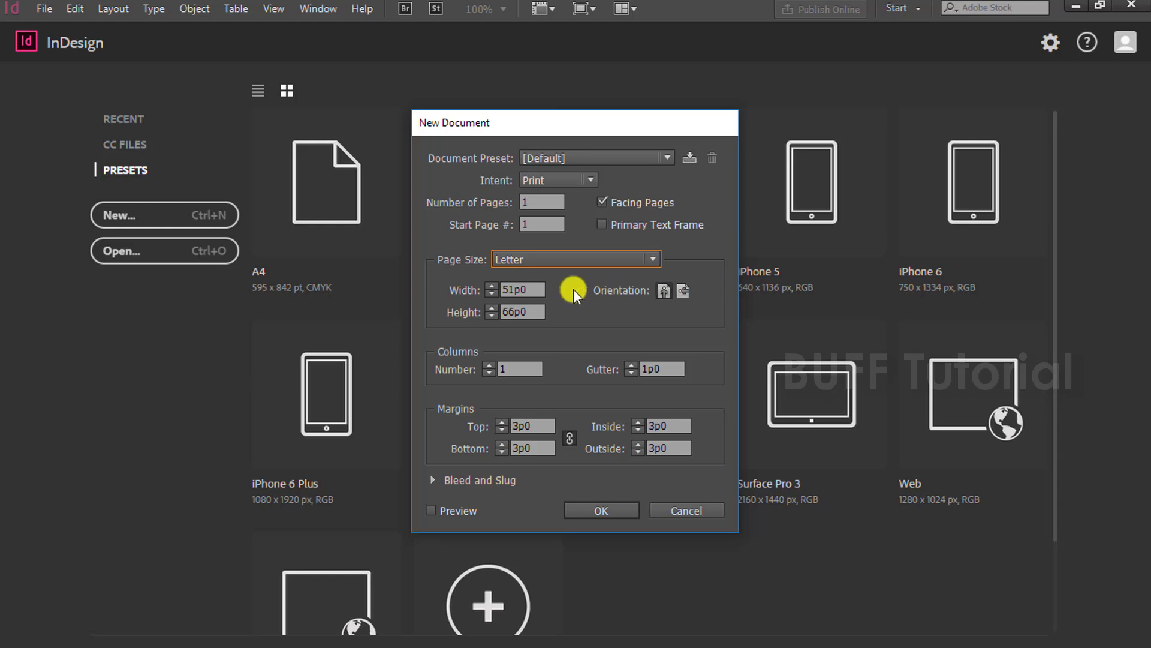
double_click(527, 289)
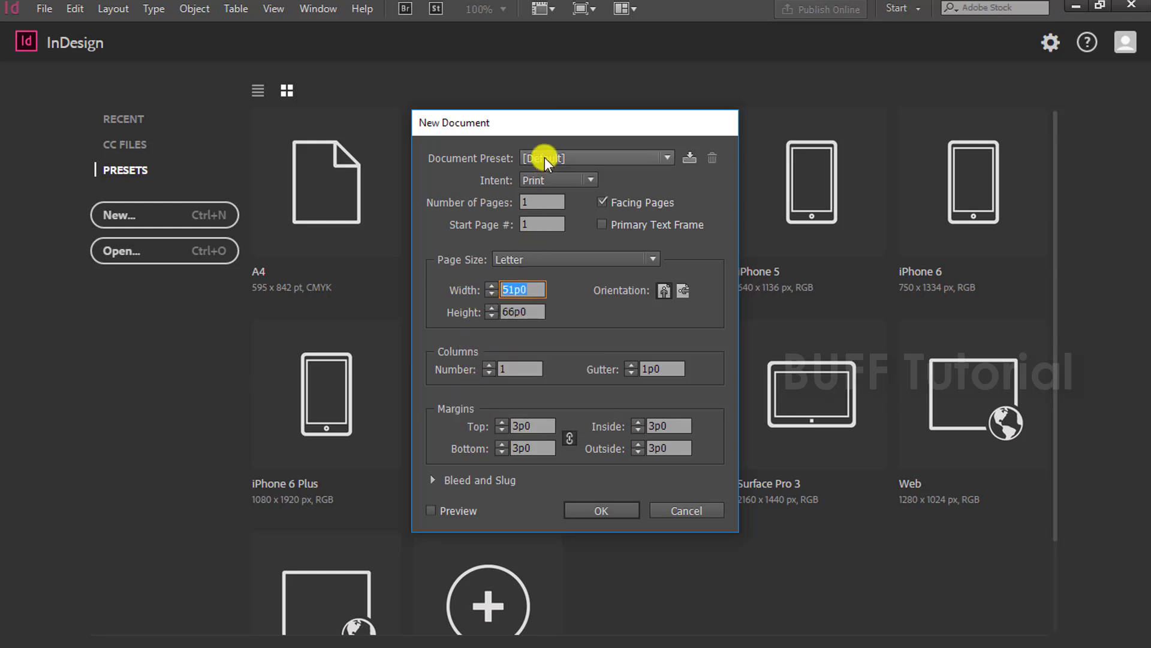
Turn on the preview of the new document and move the settings dialog clear of the page.
left_click_drag(573, 120, 757, 77)
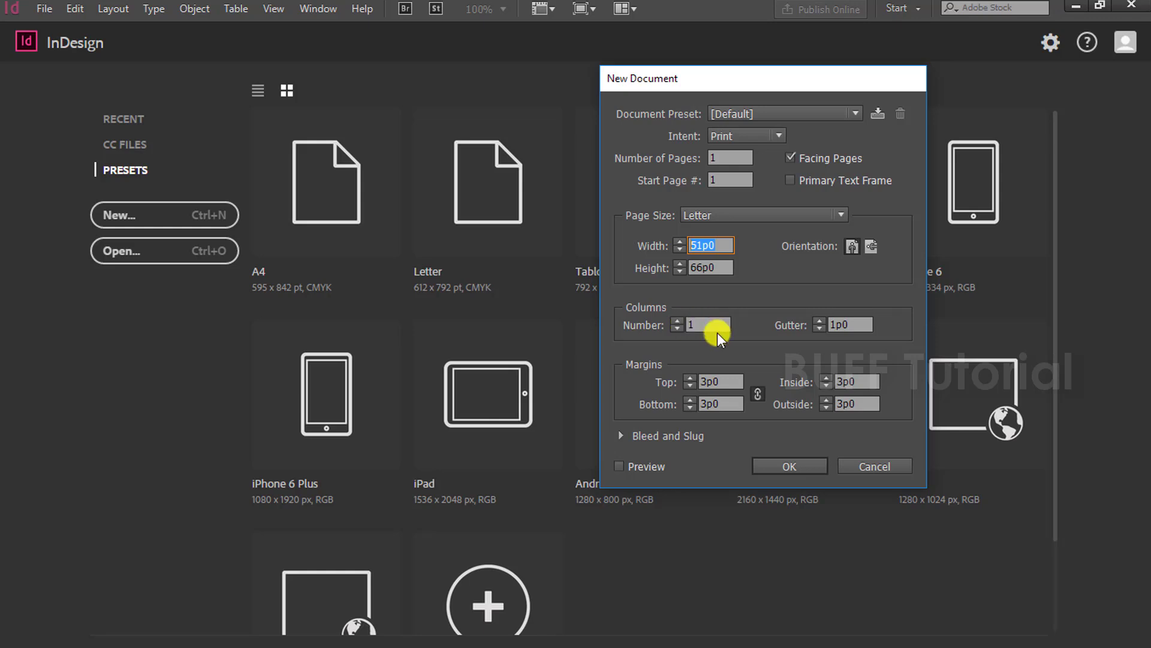
left_click(618, 467)
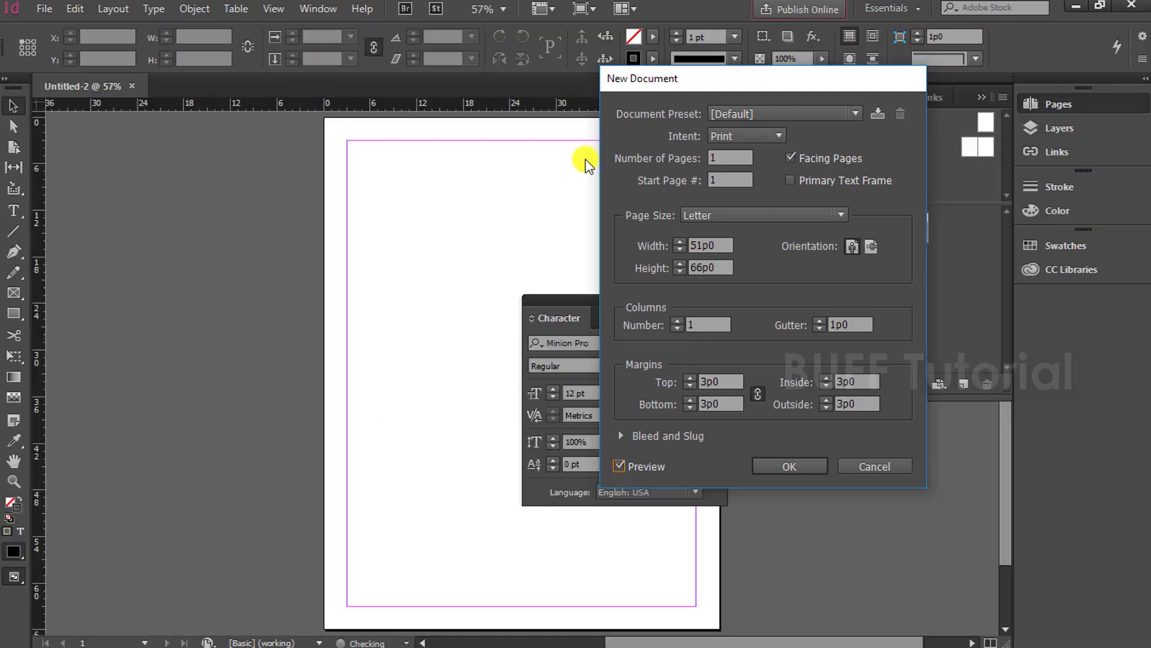
left_click_drag(682, 75, 809, 41)
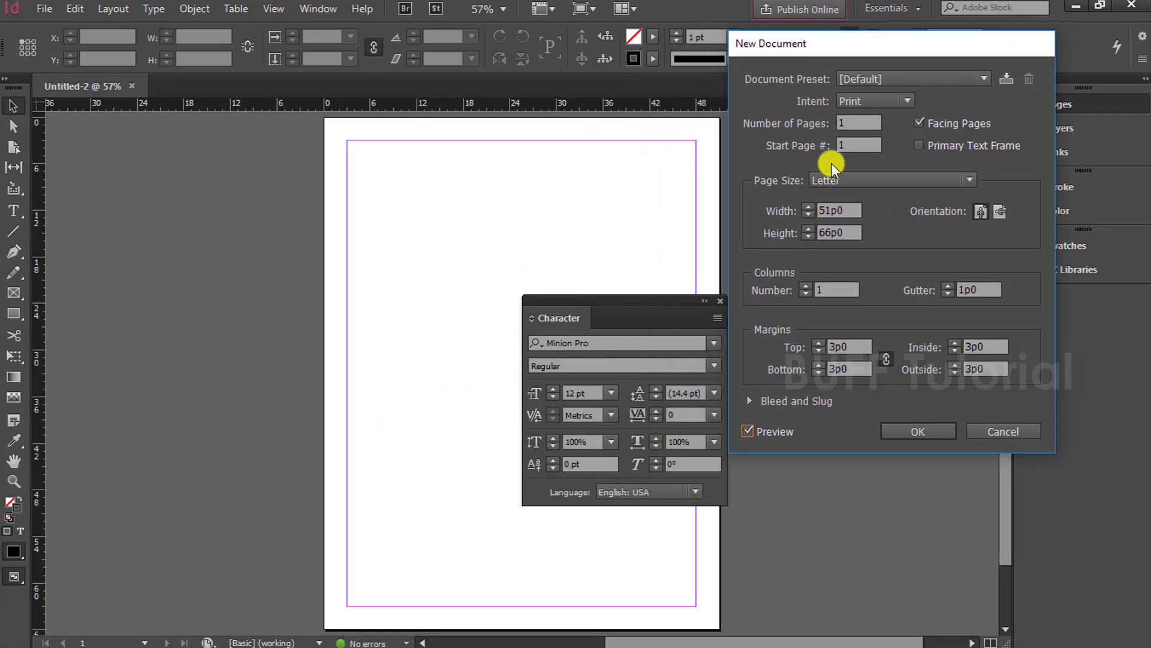
Try three columns on the previewed page and set the number of columns to 2.
left_click(806, 286)
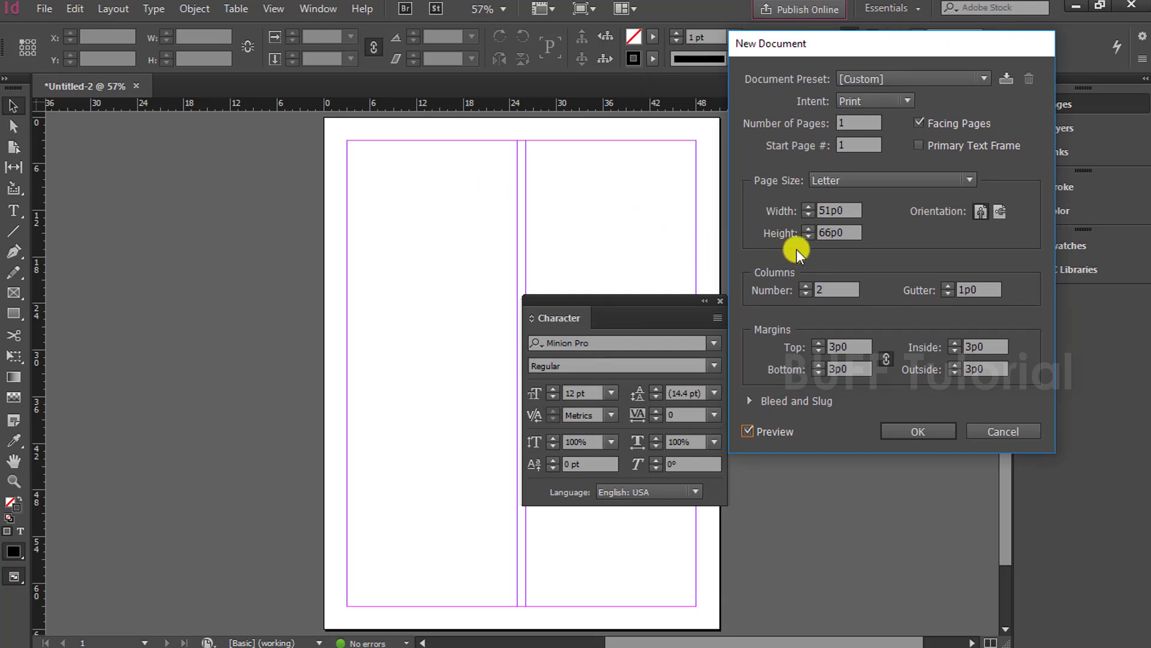
left_click(805, 286)
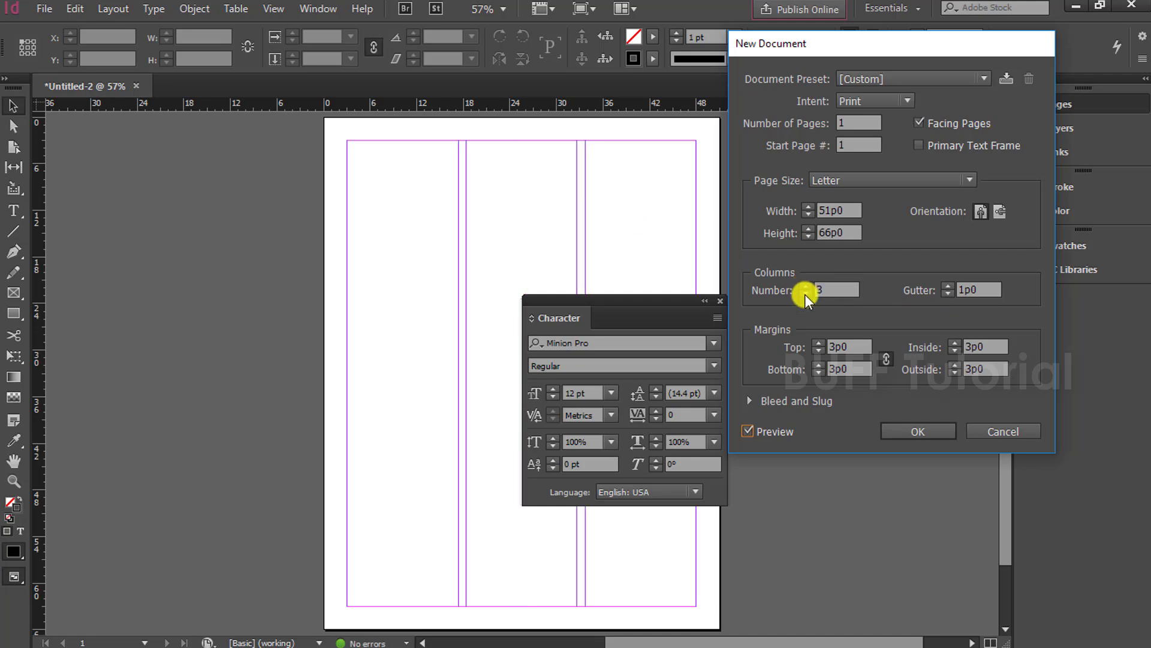
left_click(805, 294)
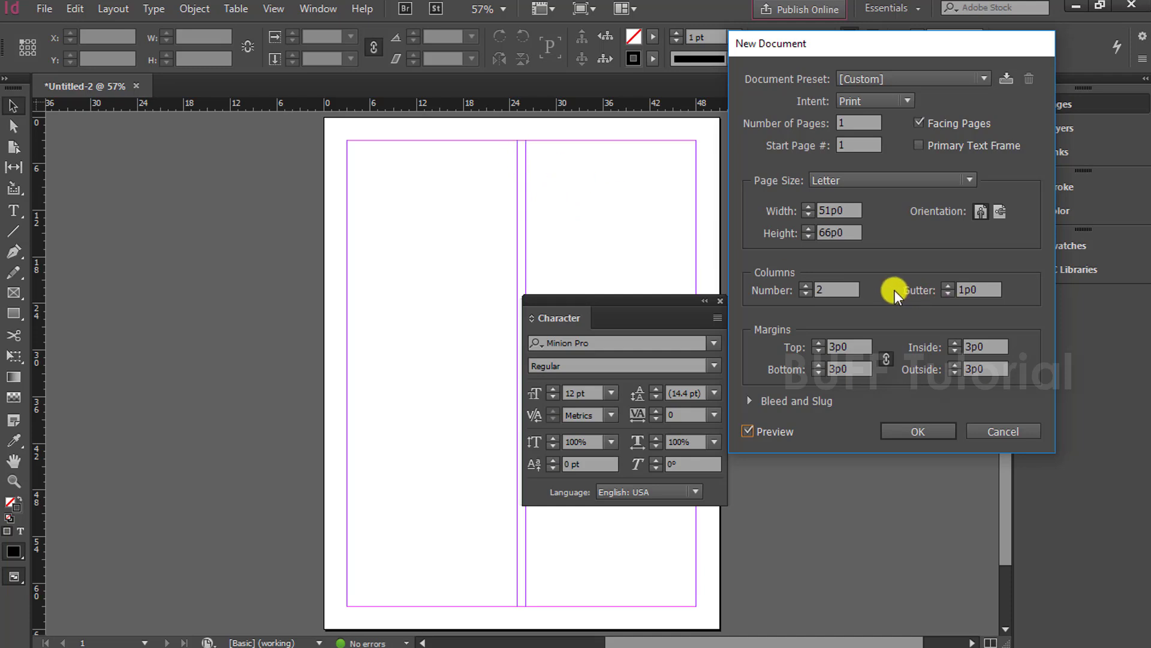
Try wider spacing between the columns and set the gutter to 1p1.
left_click(950, 285)
left_click(949, 286)
left_click(950, 287)
left_click(949, 286)
left_click(950, 285)
left_click(950, 285)
left_click(950, 285)
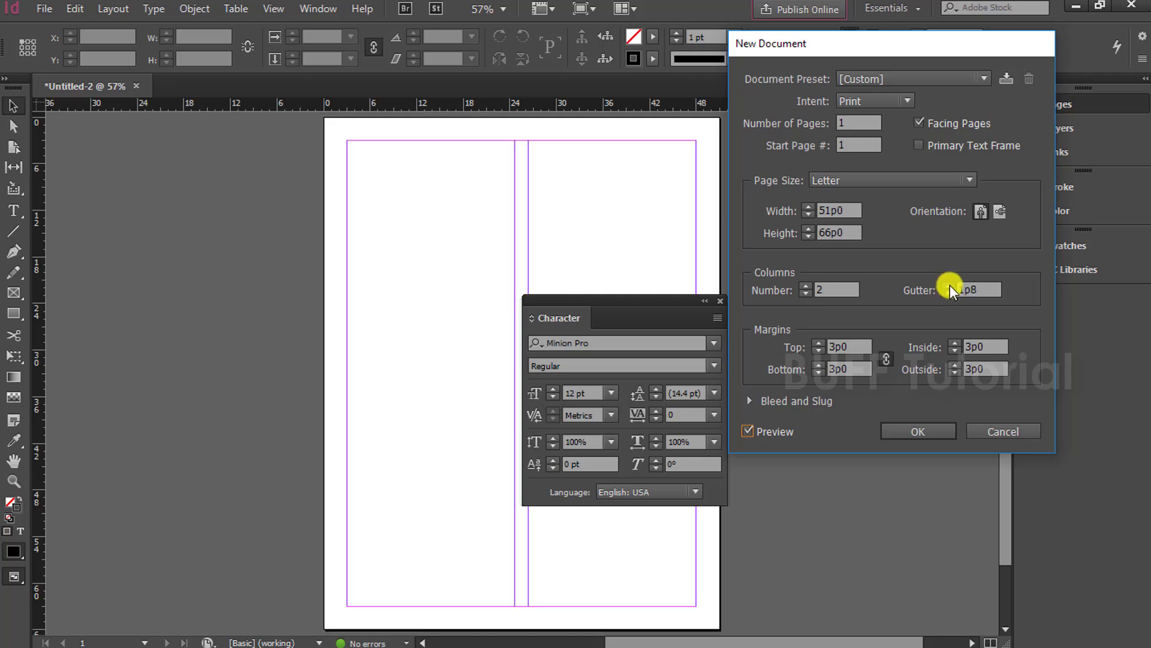
left_click(950, 285)
left_click(950, 285)
left_click(948, 292)
left_click(949, 291)
left_click(949, 292)
left_click(949, 292)
left_click(949, 291)
left_click(948, 292)
left_click(949, 292)
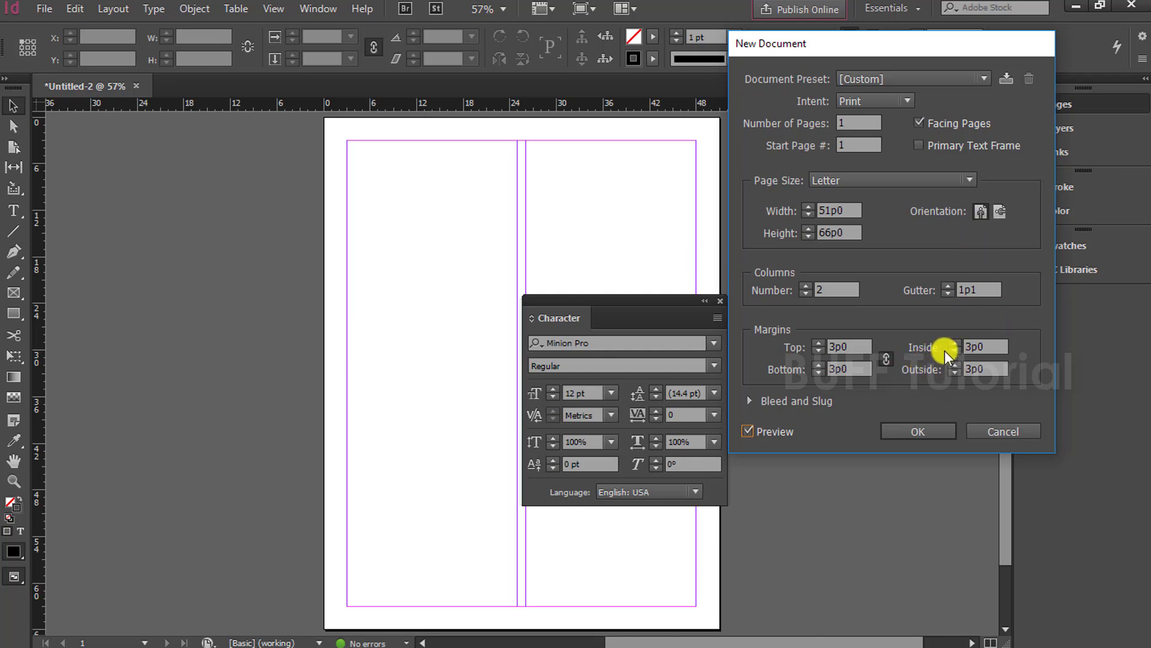
Turn off facing pages for the new document.
left_click(927, 123)
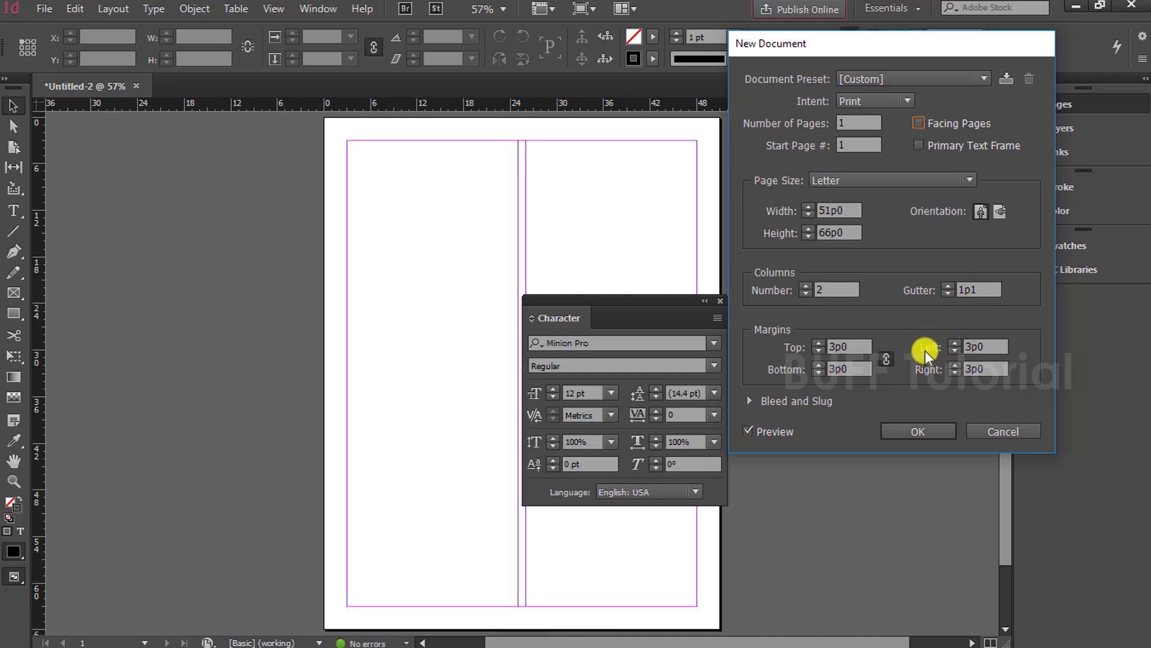
left_click(916, 120)
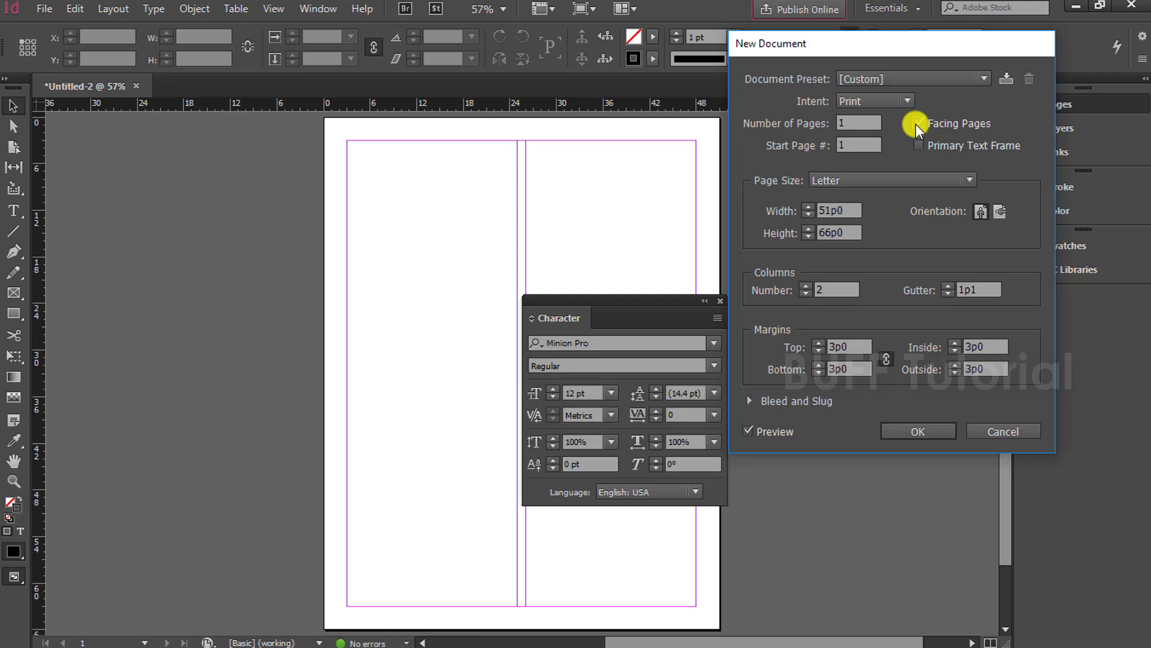
left_click(917, 123)
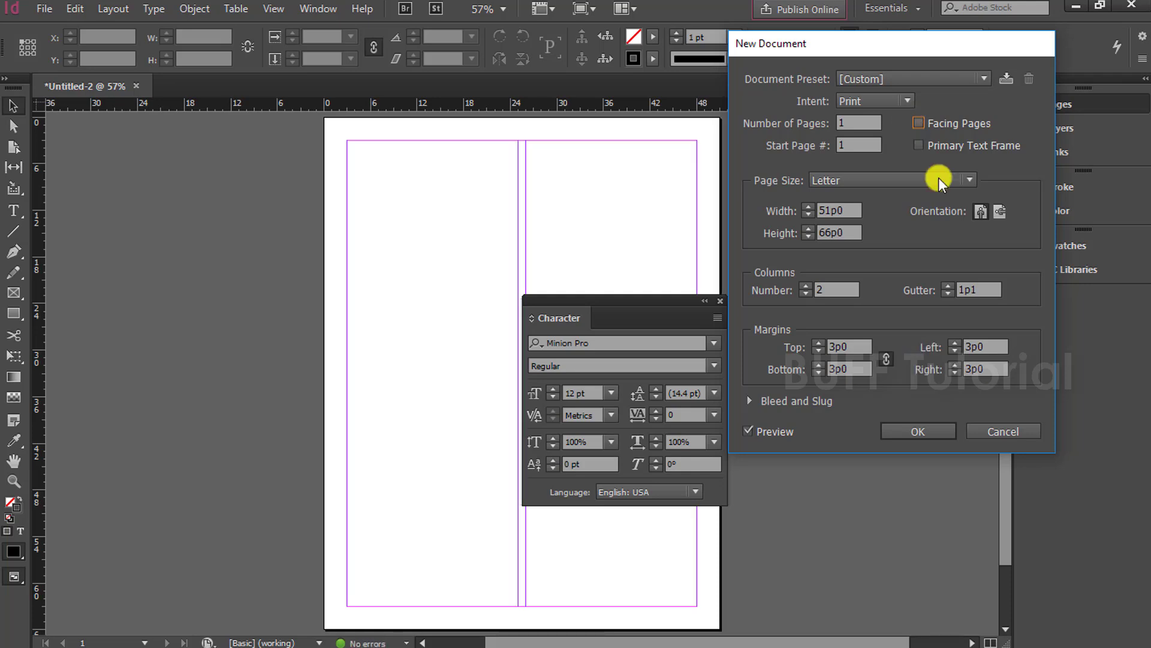
Try linked page margins of 3p7 and set all four margins to 2p5.
left_click(822, 340)
left_click(823, 340)
left_click(822, 340)
left_click(822, 340)
left_click(822, 340)
left_click(823, 340)
left_click(822, 340)
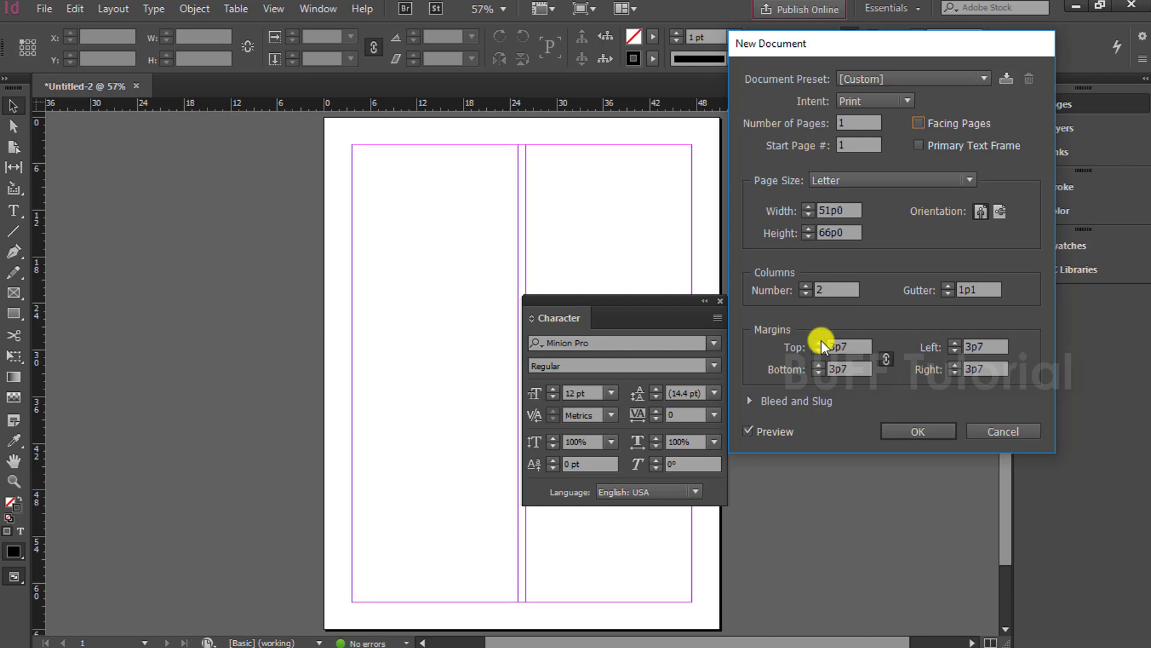
left_click(818, 352)
left_click(818, 353)
left_click(818, 352)
left_click(818, 352)
left_click(818, 352)
left_click(818, 352)
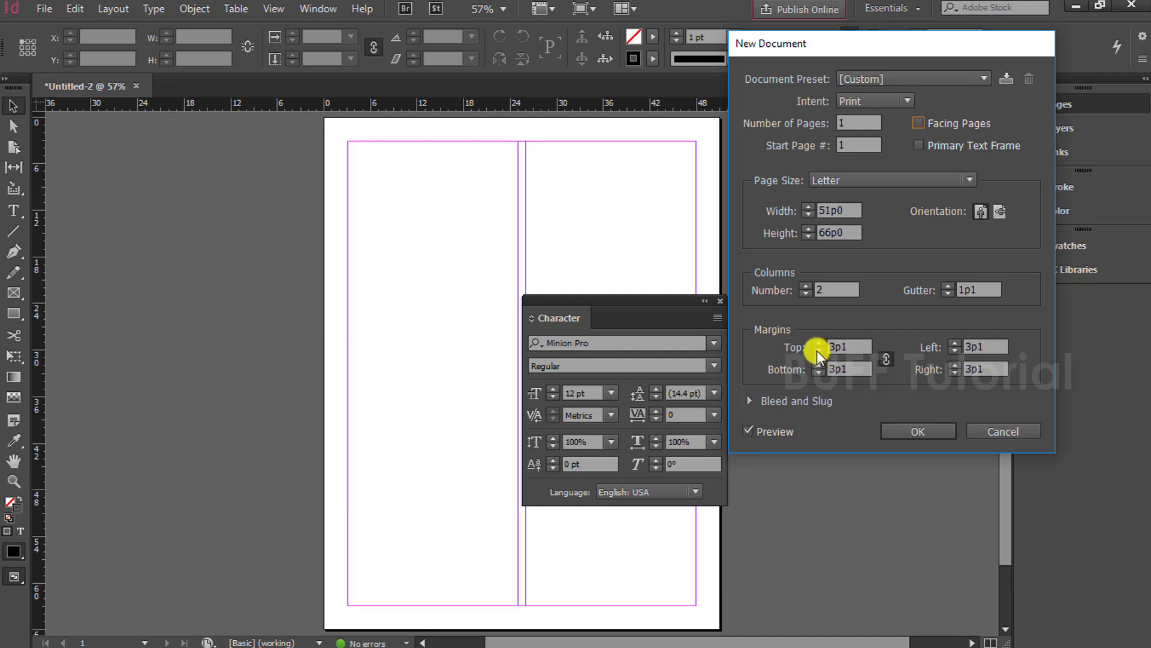
left_click(818, 352)
left_click(818, 352)
left_click(818, 352)
left_click(818, 352)
left_click(818, 352)
left_click(818, 353)
left_click(818, 352)
left_click(818, 352)
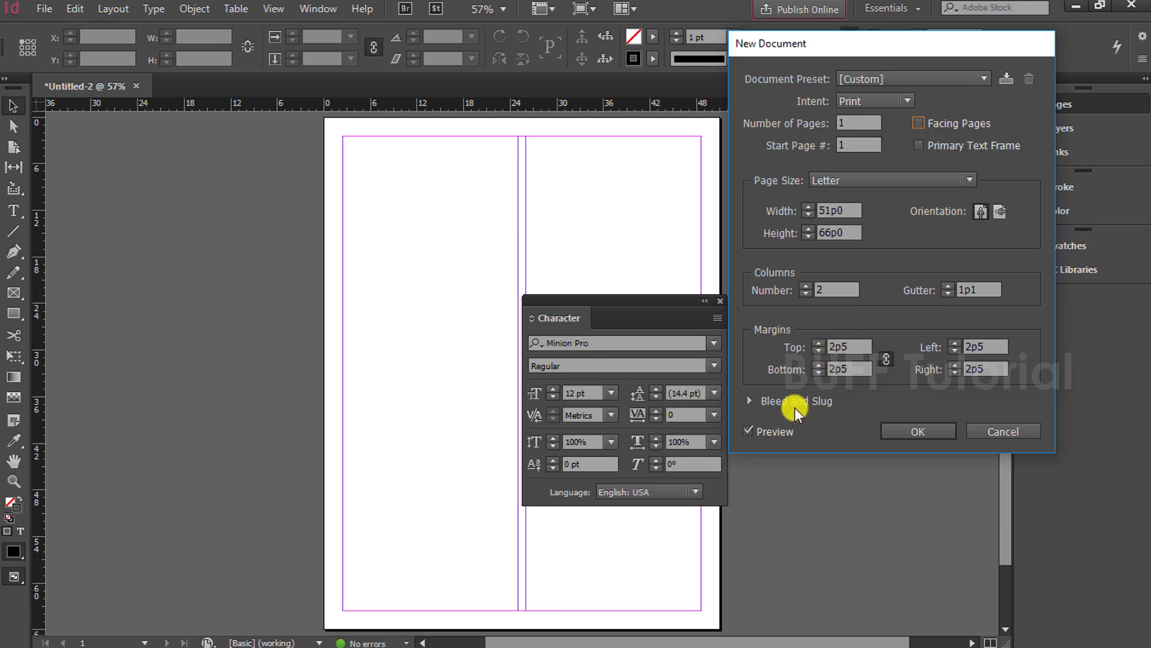
Create the document with the chosen settings and dismiss the Adobe Stock search tip.
left_click(916, 427)
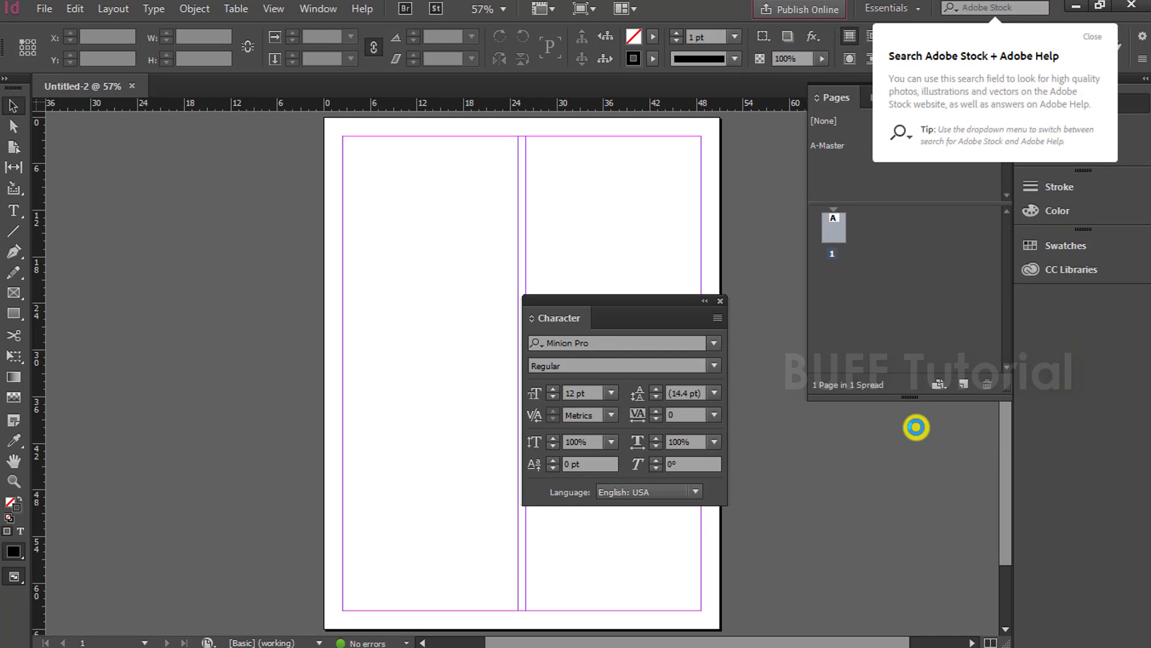
left_click(1092, 39)
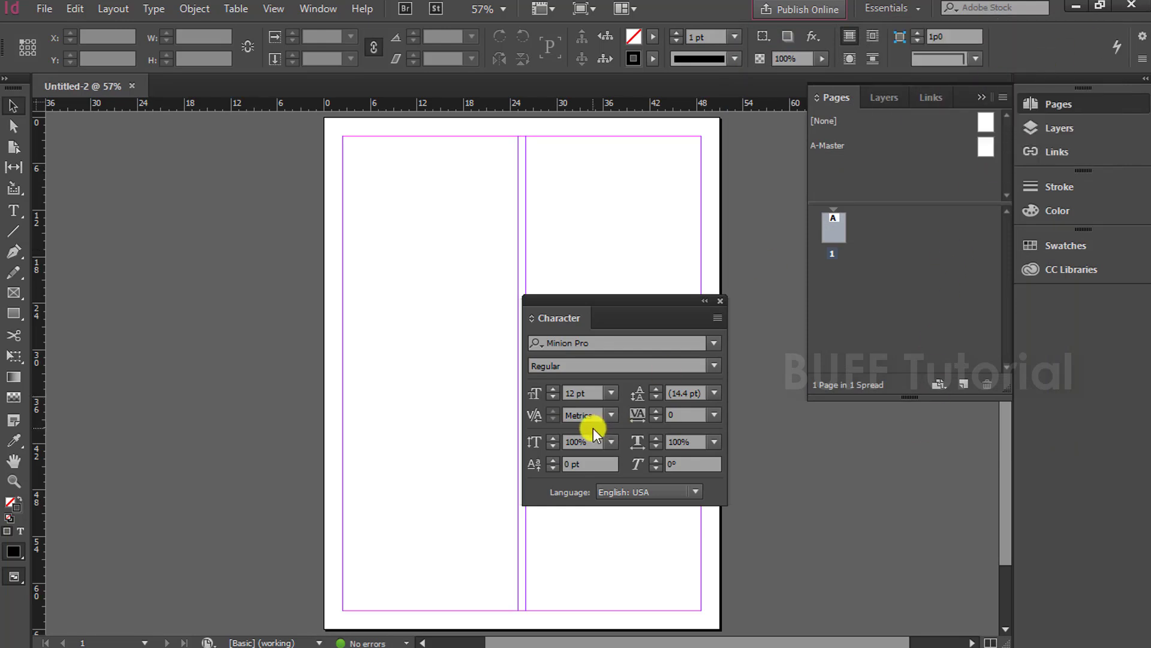
Try the Advanced and Digital Publishing workspaces and return to the Essentials workspace.
left_click(893, 8)
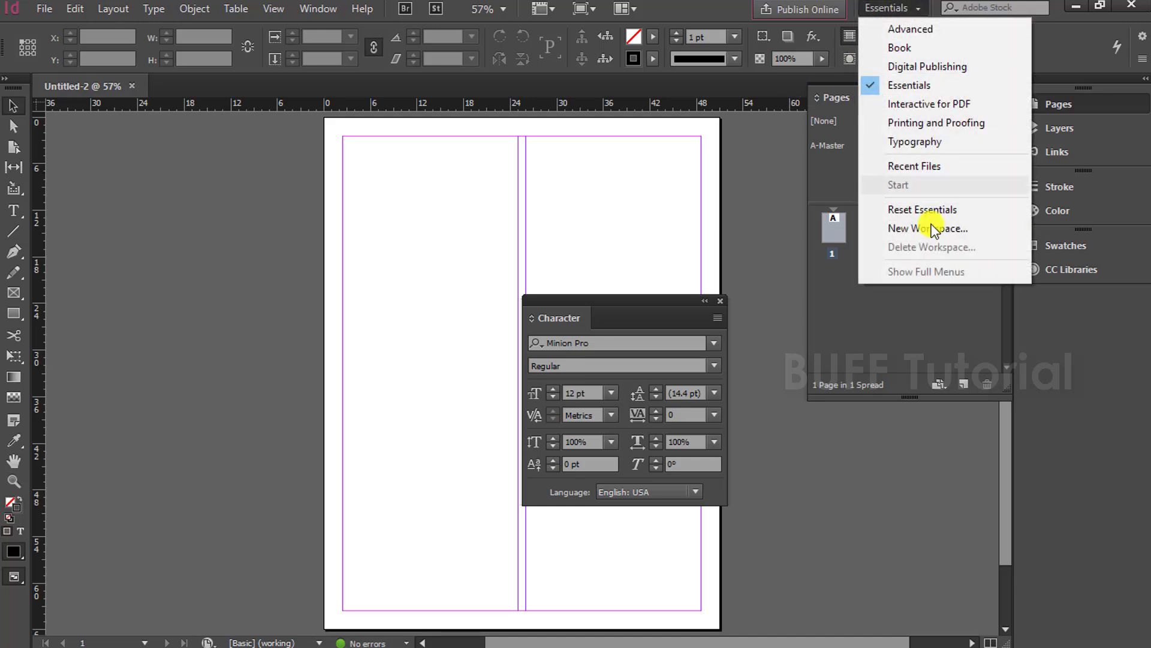
left_click(919, 29)
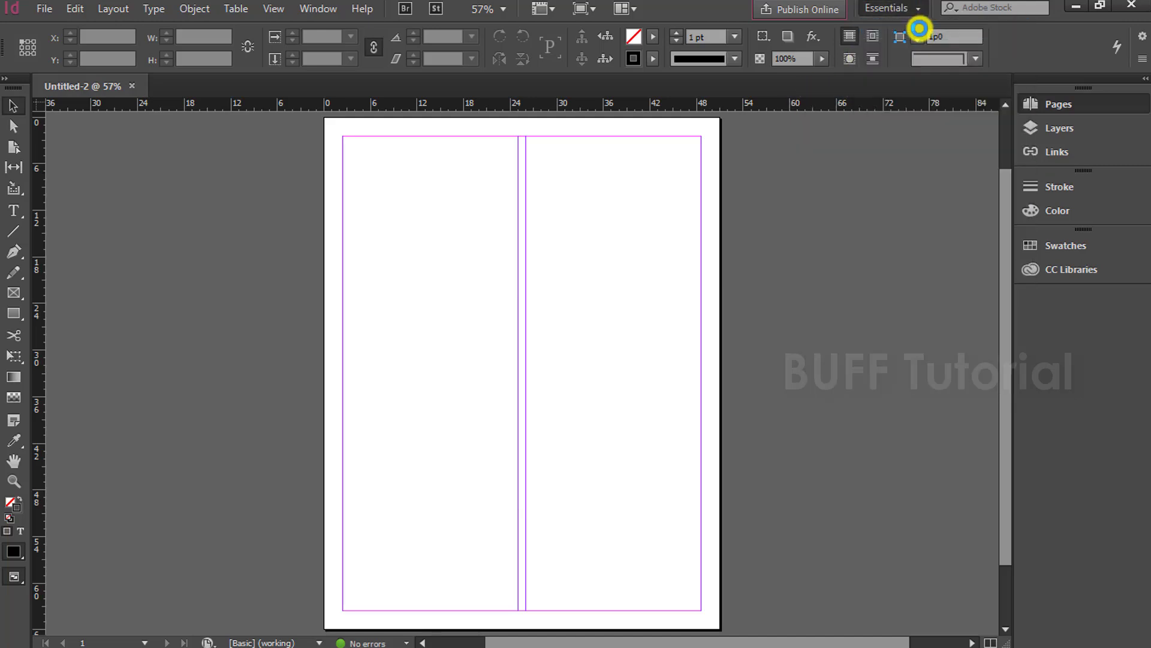
left_click(899, 7)
left_click(908, 44)
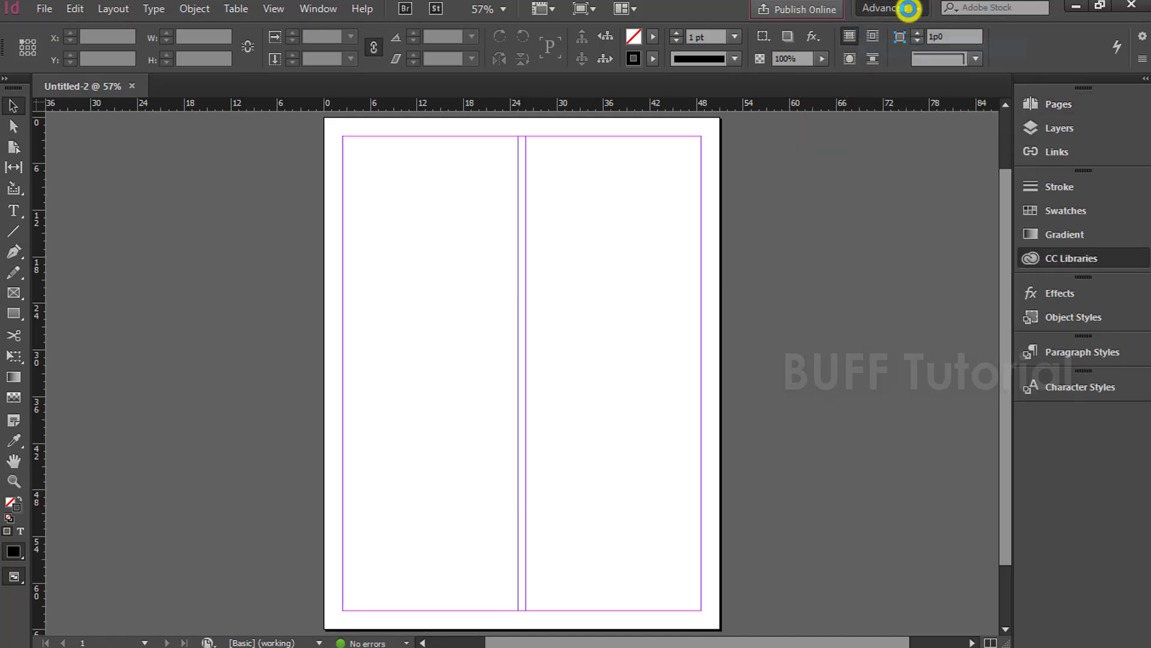
left_click(907, 9)
left_click(918, 68)
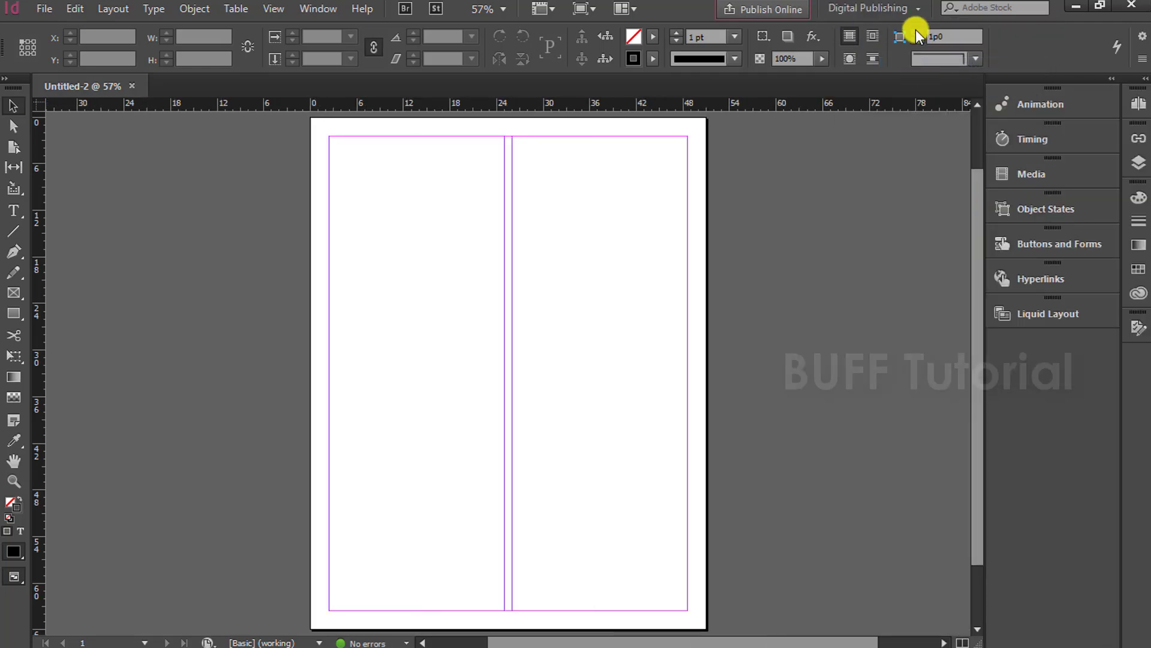
left_click(914, 9)
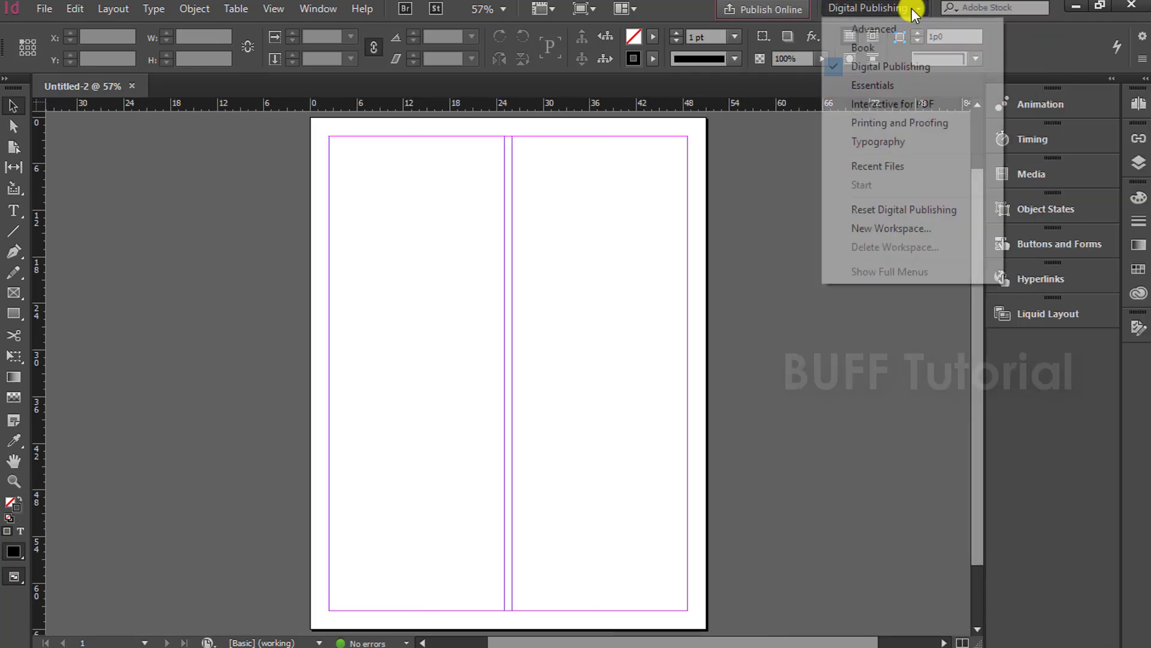
left_click(905, 85)
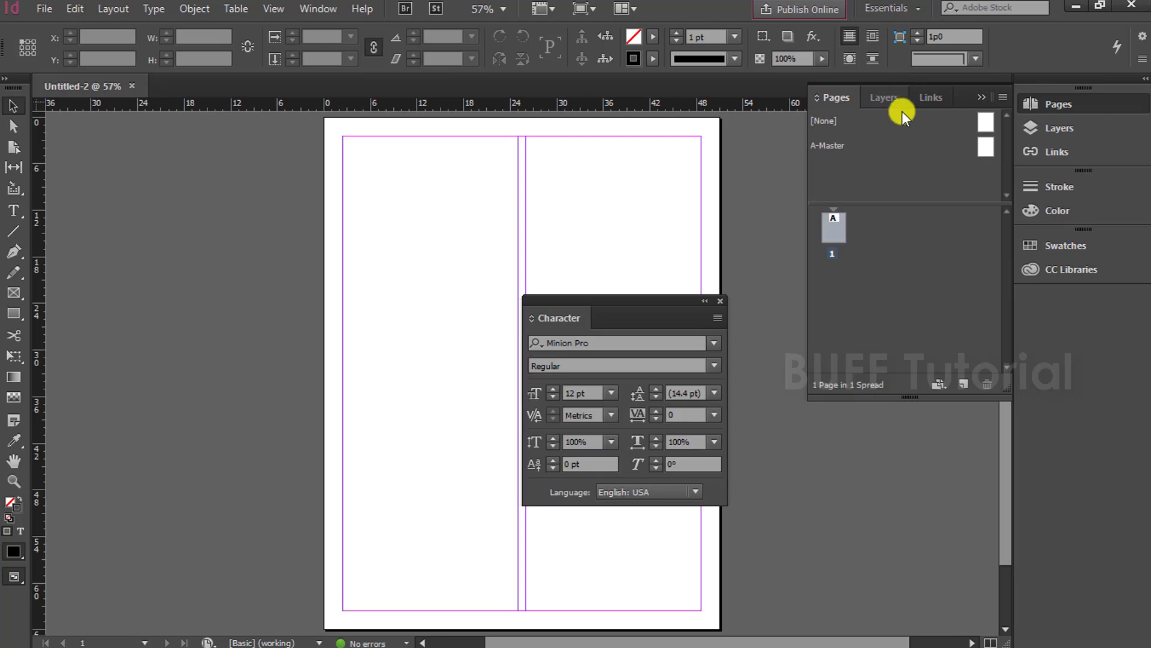
Try the Interactive for PDF workspace and switch back to Essentials.
left_click(889, 9)
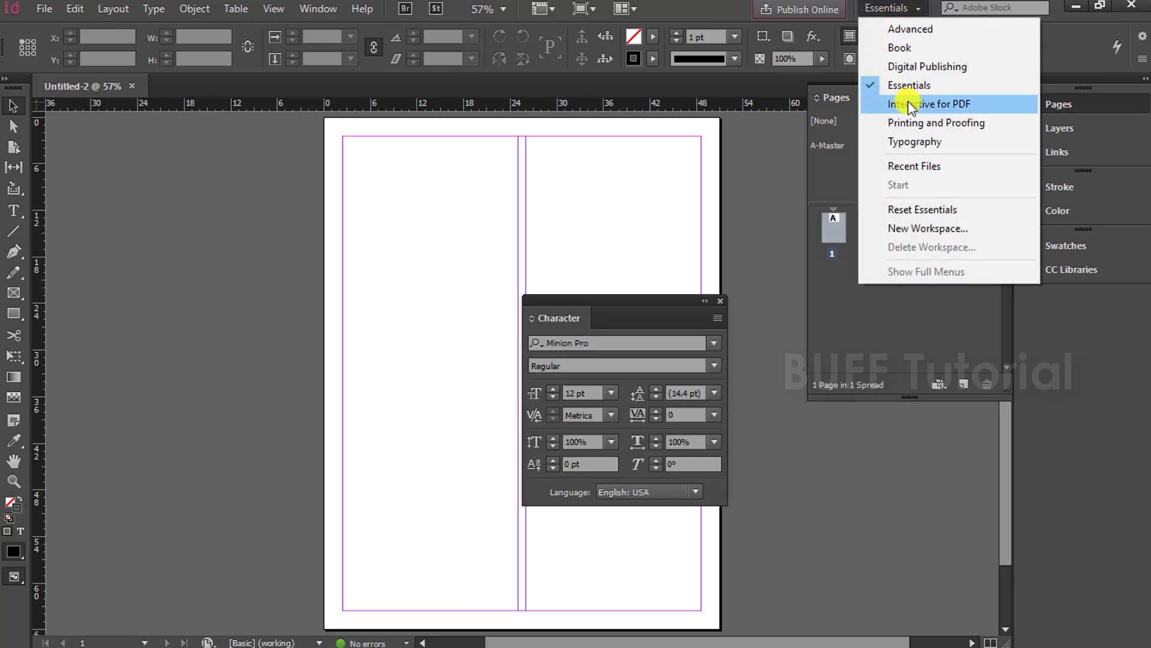
left_click(908, 105)
left_click(895, 10)
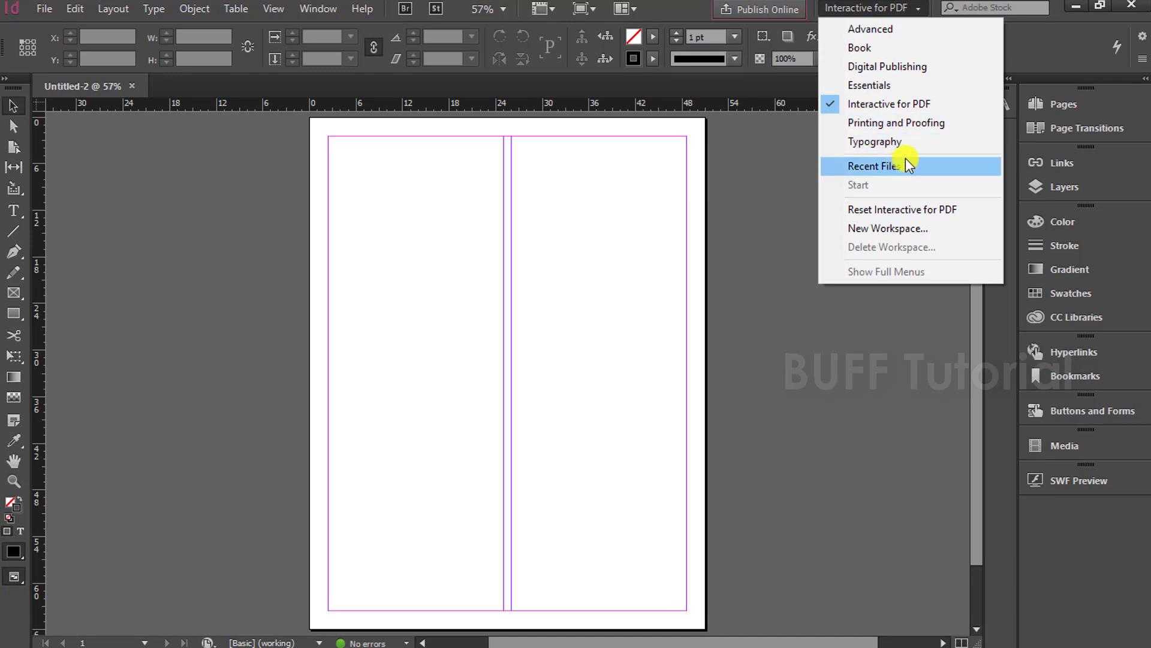
left_click(880, 87)
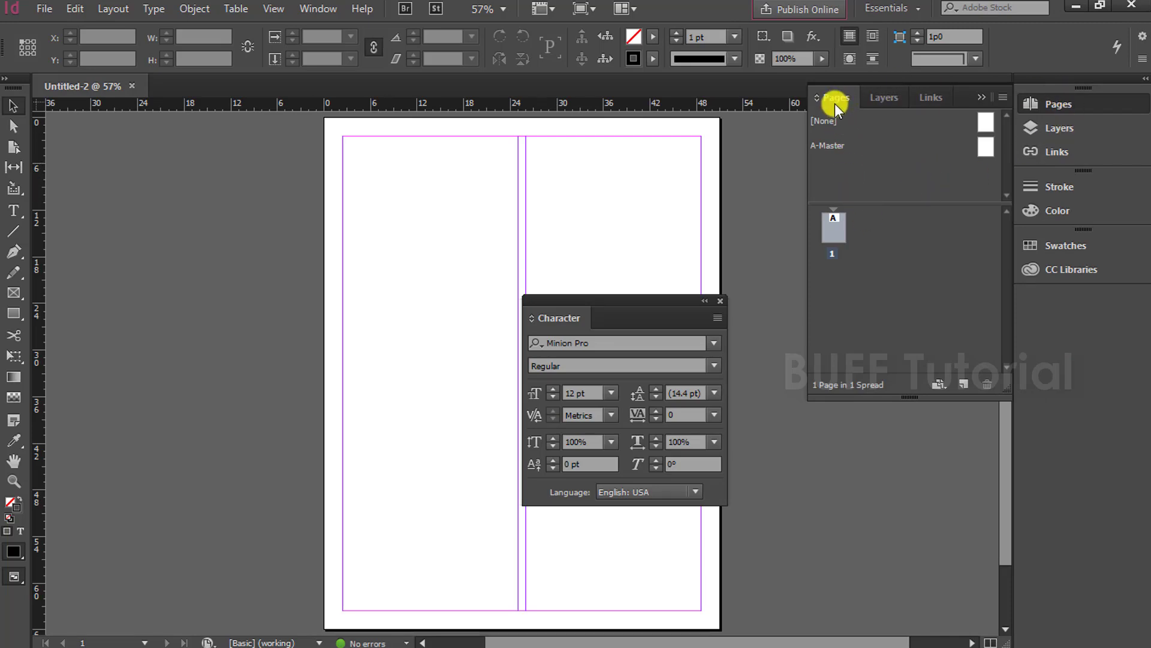
Undock the Pages and Links panels into a floating group over the page and stack Pages beneath Links.
left_click_drag(835, 99, 319, 162)
left_click_drag(879, 97, 329, 159)
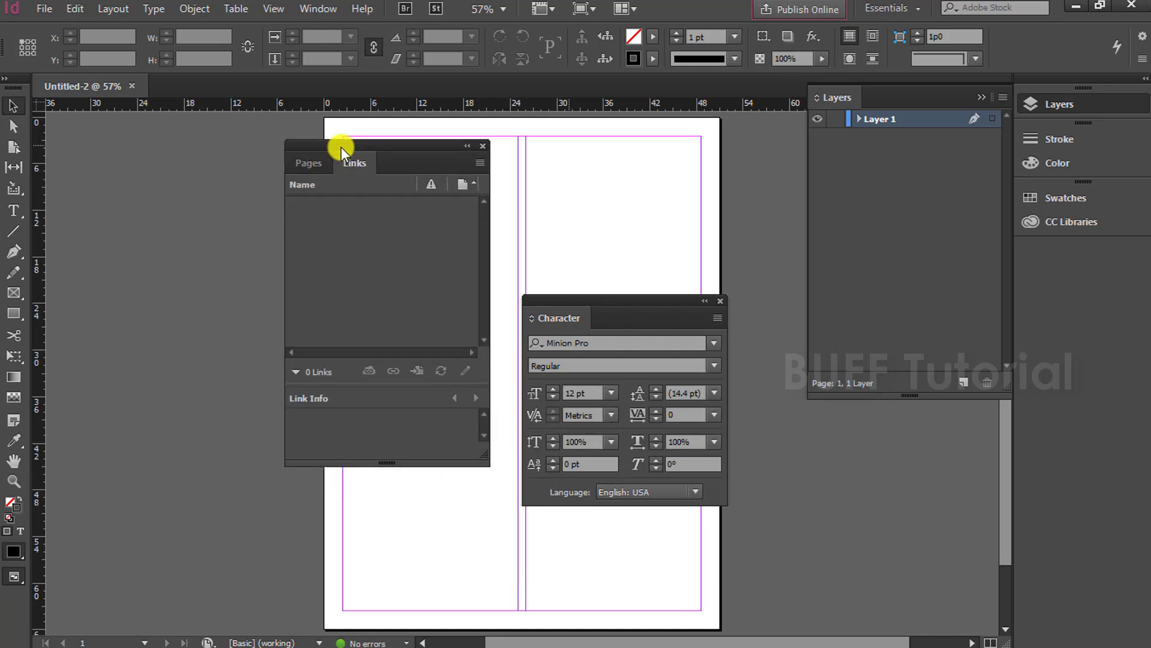
left_click(299, 160)
left_click(352, 160)
left_click(312, 163)
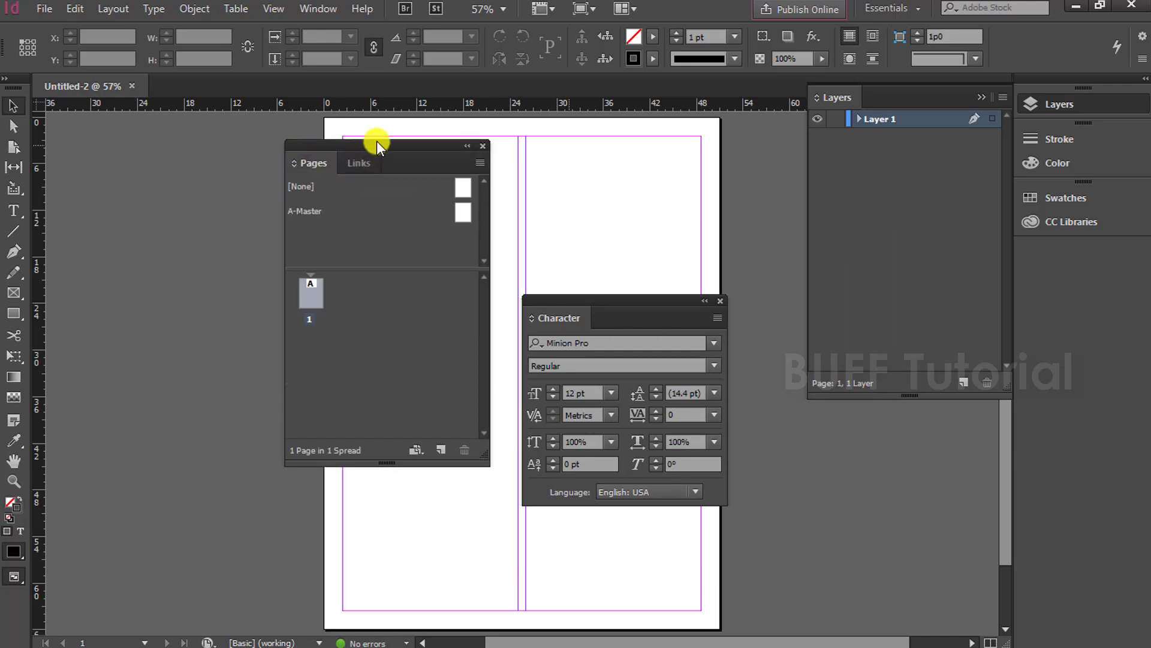
left_click_drag(377, 142, 261, 464)
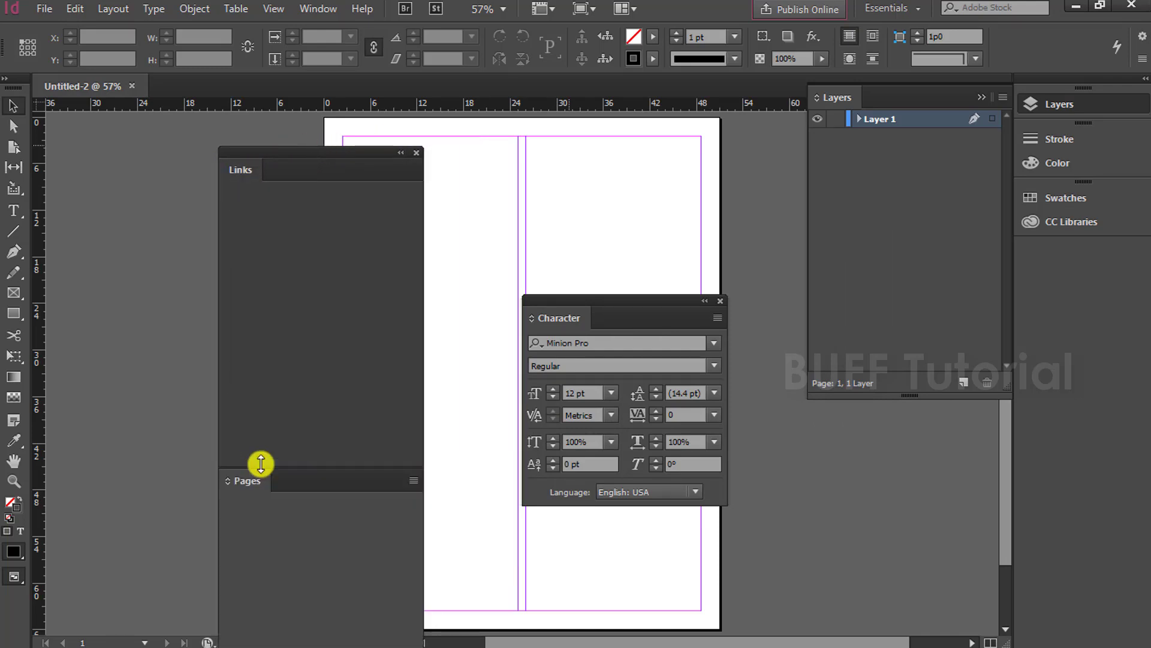
mouse_move(279, 152)
left_mouse_down()
mouse_move(279, 67)
mouse_move(274, 135)
left_mouse_up()
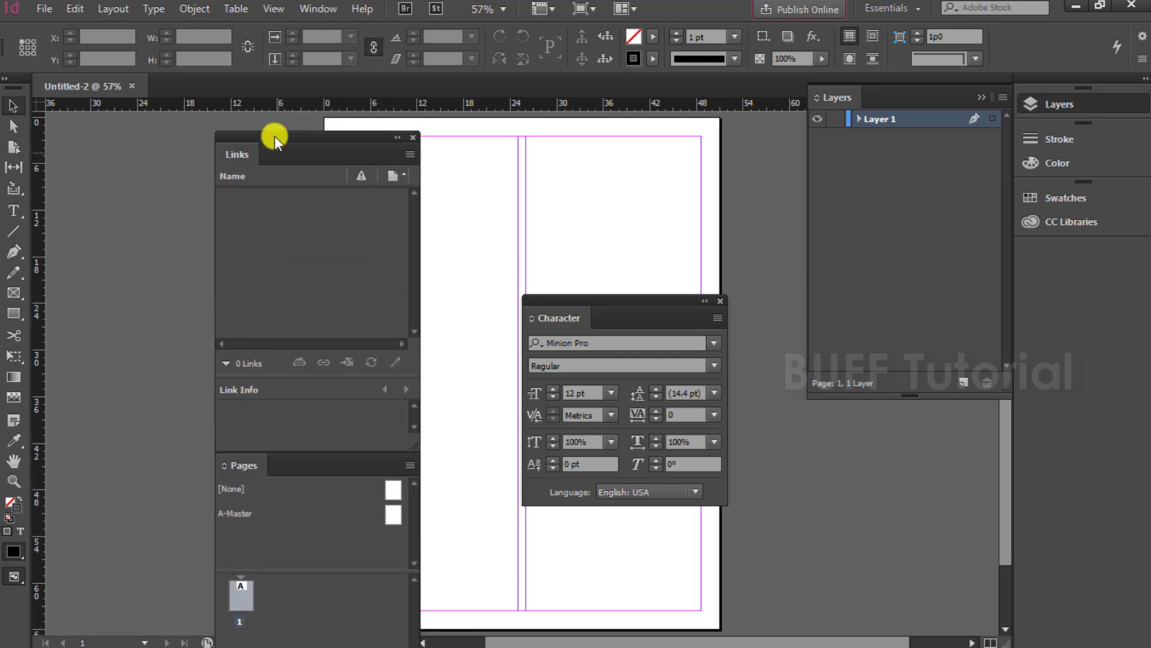
Close the floating Links and Pages group and the floating Character panel.
left_click(413, 137)
left_click_drag(596, 298, 538, 299)
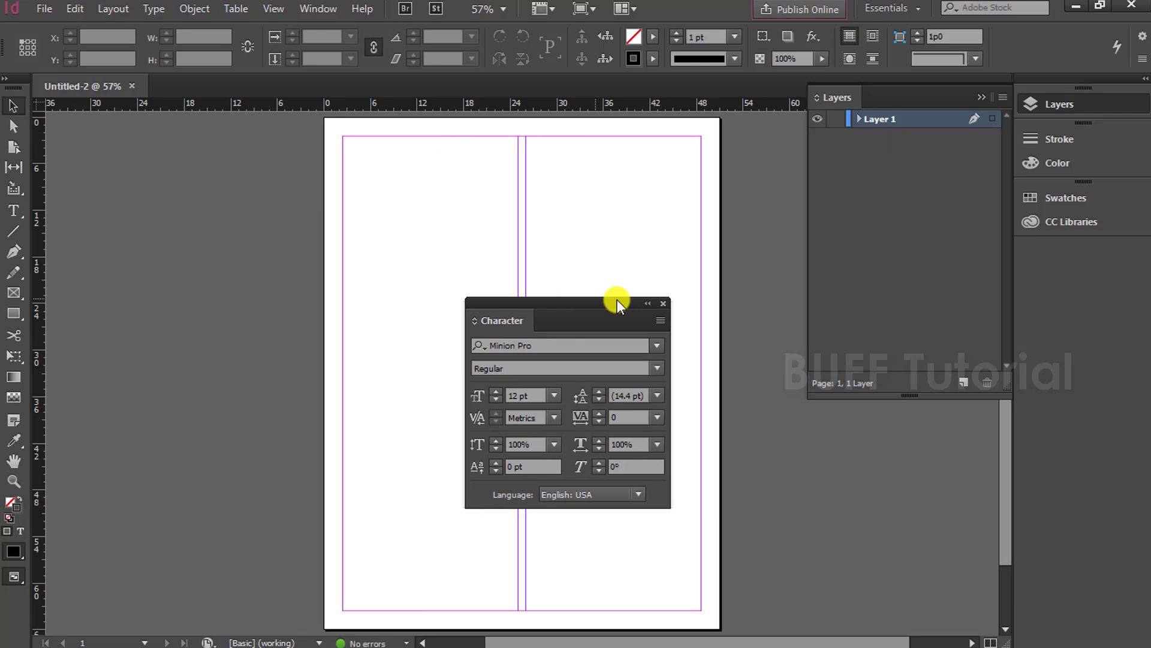
left_click(663, 304)
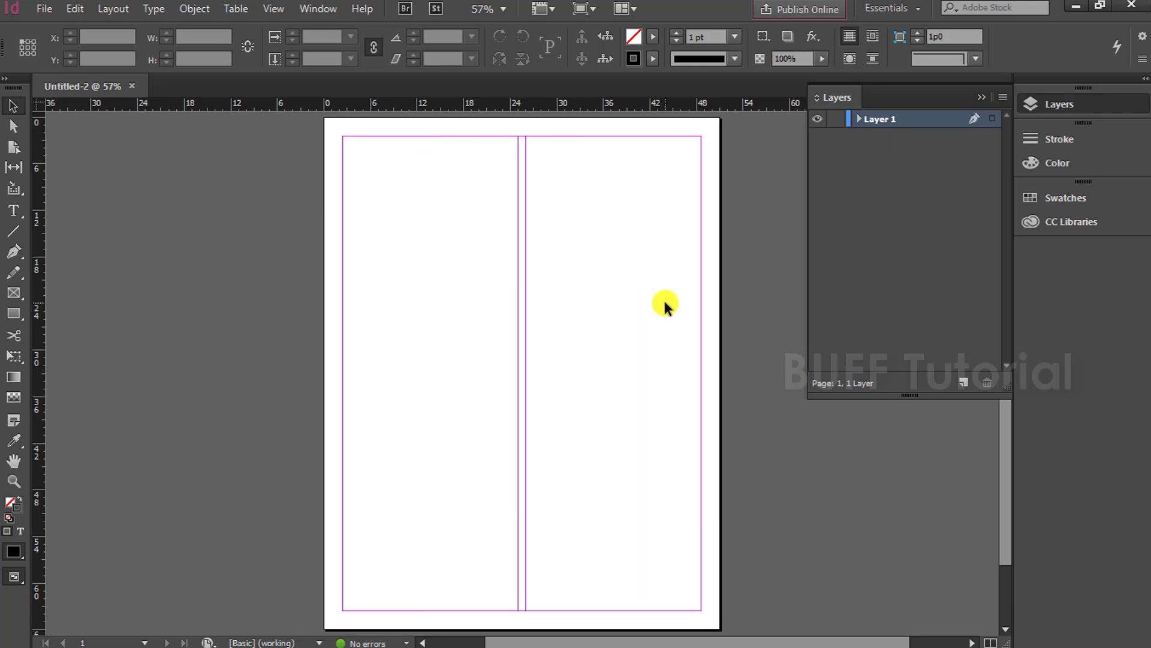
Reset the Essentials workspace to its default layout and collapse the CC Libraries panel.
left_click(916, 11)
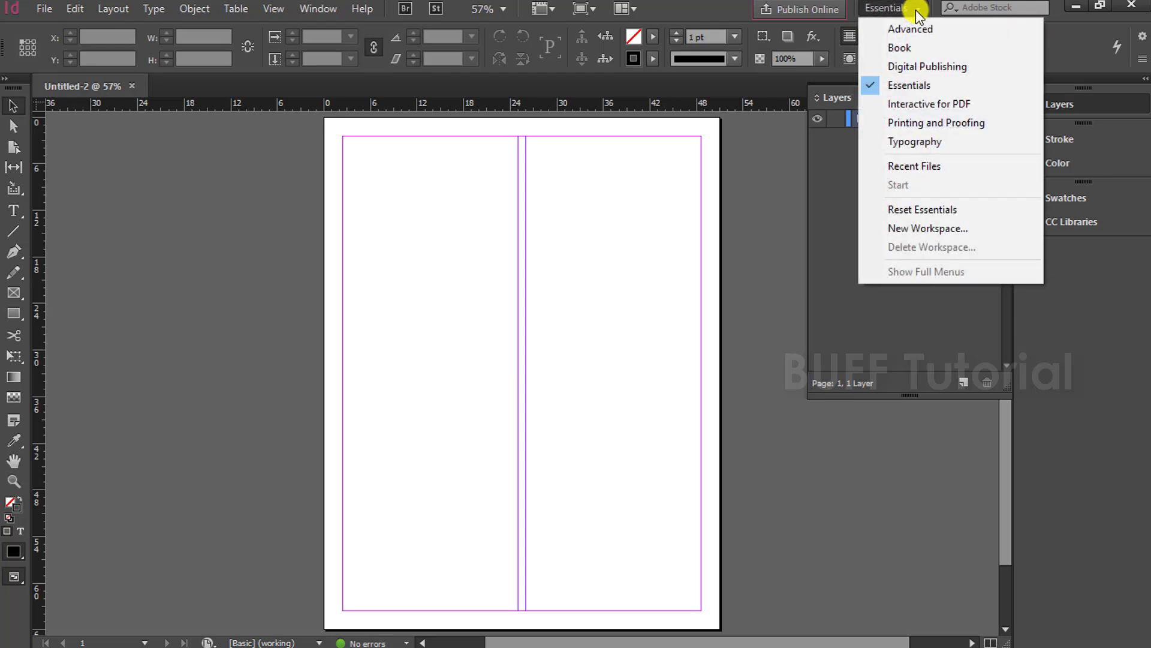
left_click(910, 210)
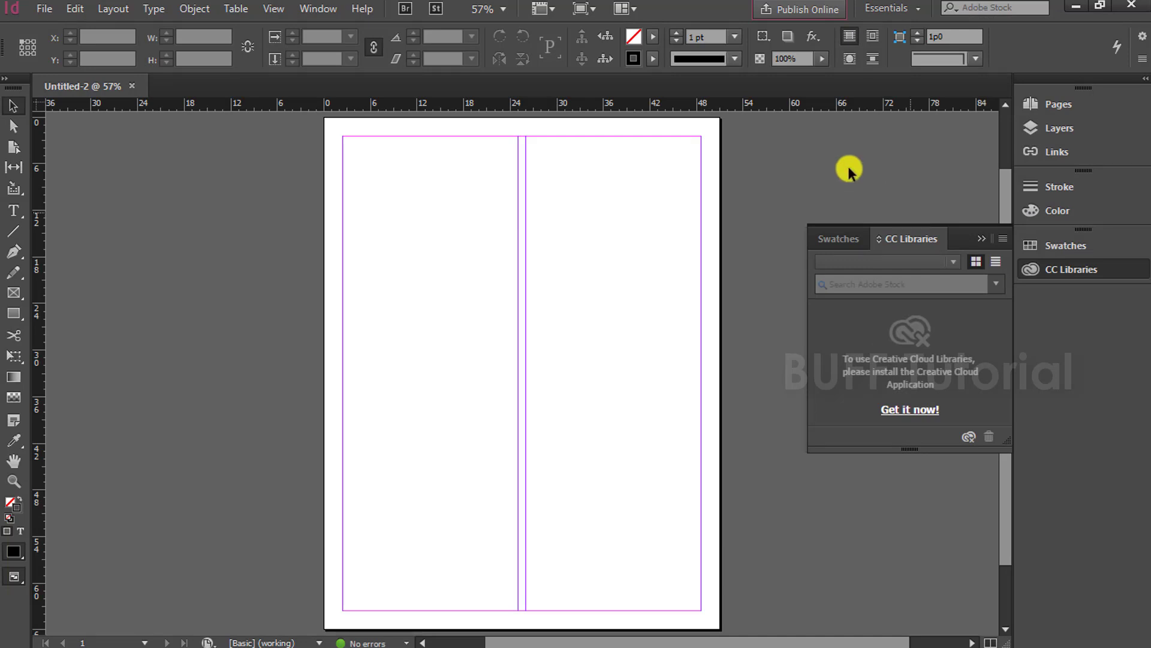
left_click(1053, 269)
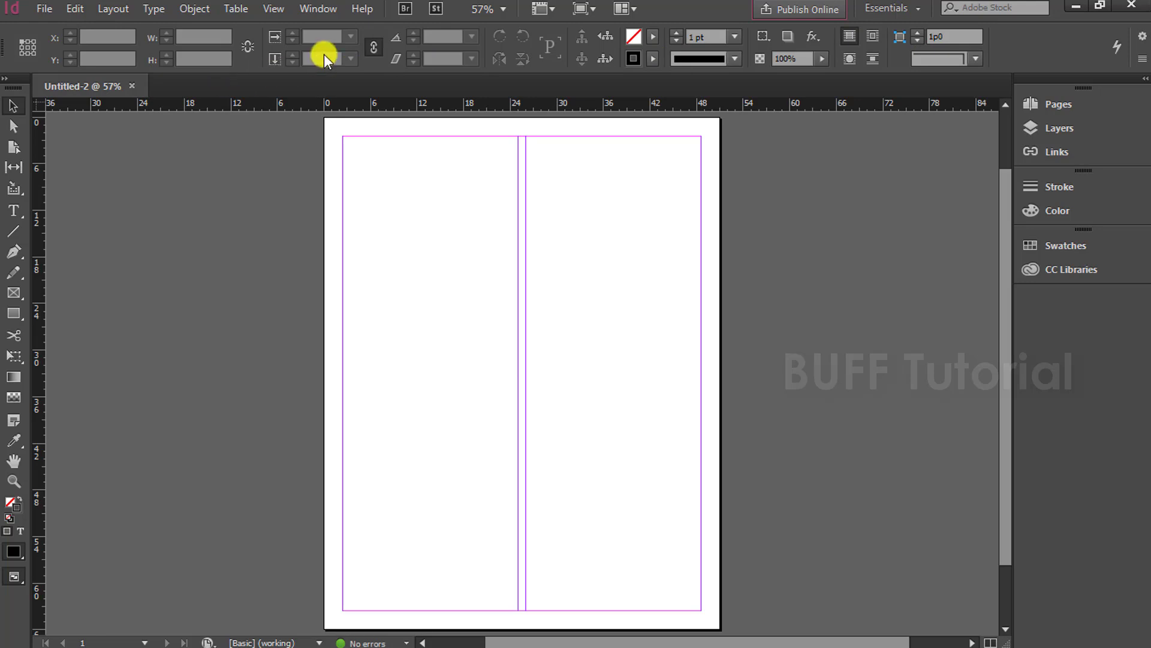
Expand the Tools panel from a single column to two columns.
left_click_drag(8, 91, 12, 93)
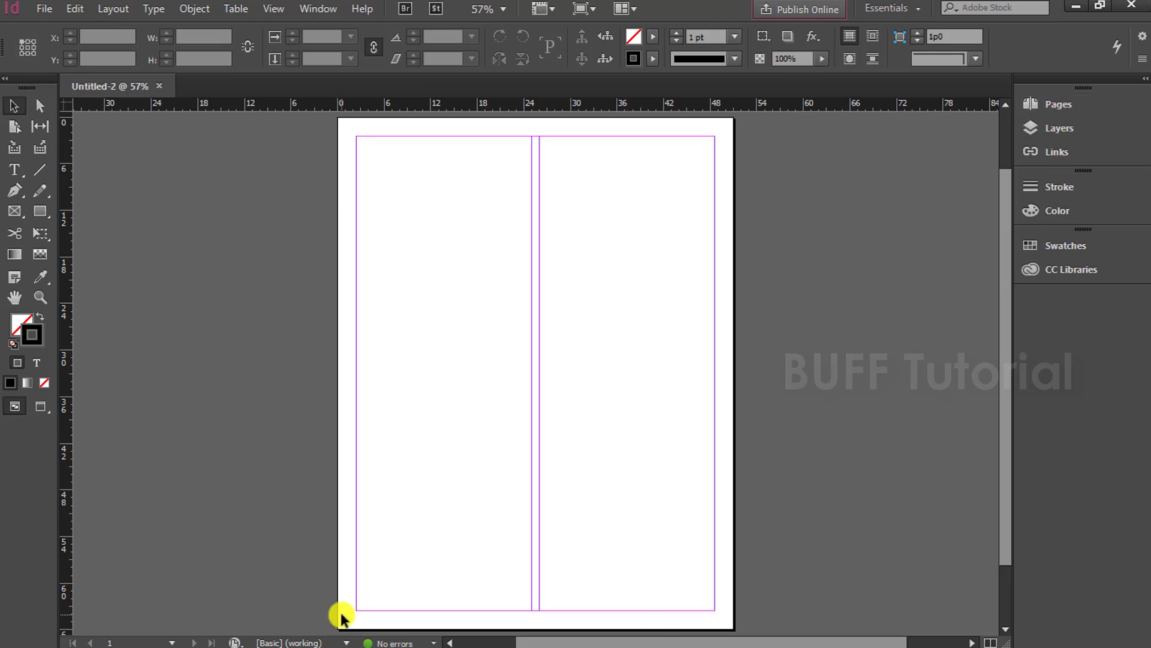
mouse_move(347, 639)
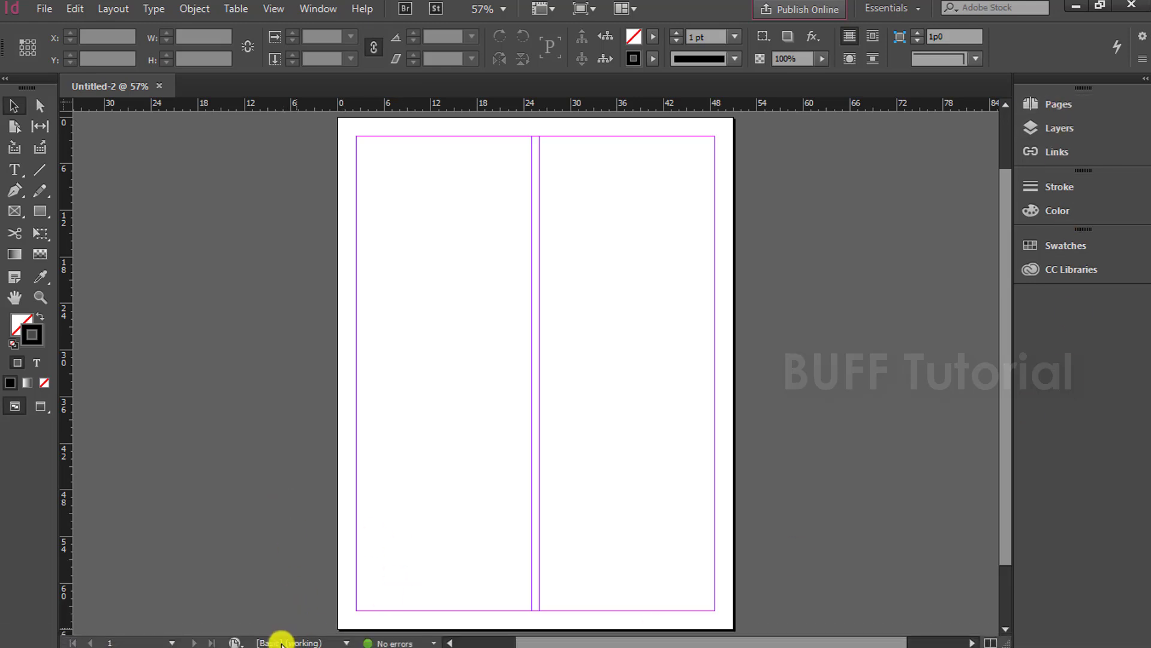